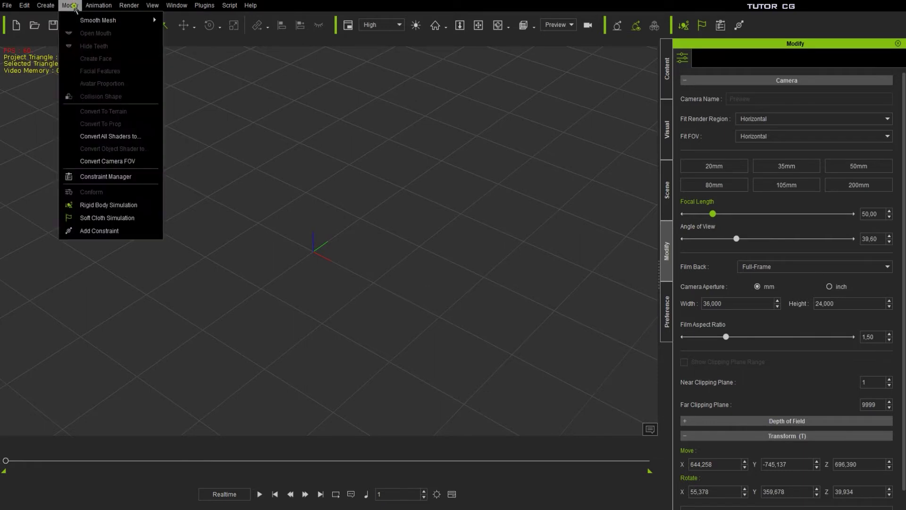
- Frame the male motion dummy's head and shoulders from the front and hide the viewport grid
{"action": "mouse_move", "coordinate": [124, 21]}
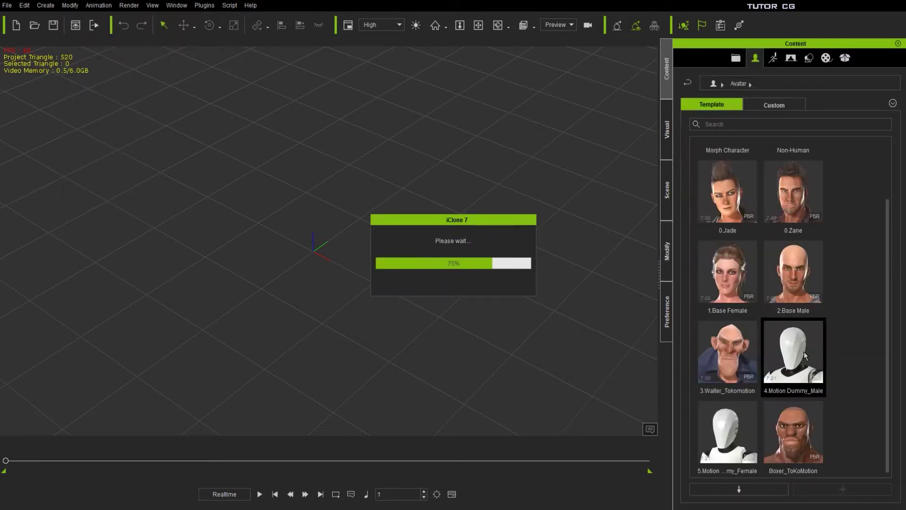
{"action": "scroll", "coordinate": [375, 184], "scroll_direction": "up", "scroll_amount": 10}
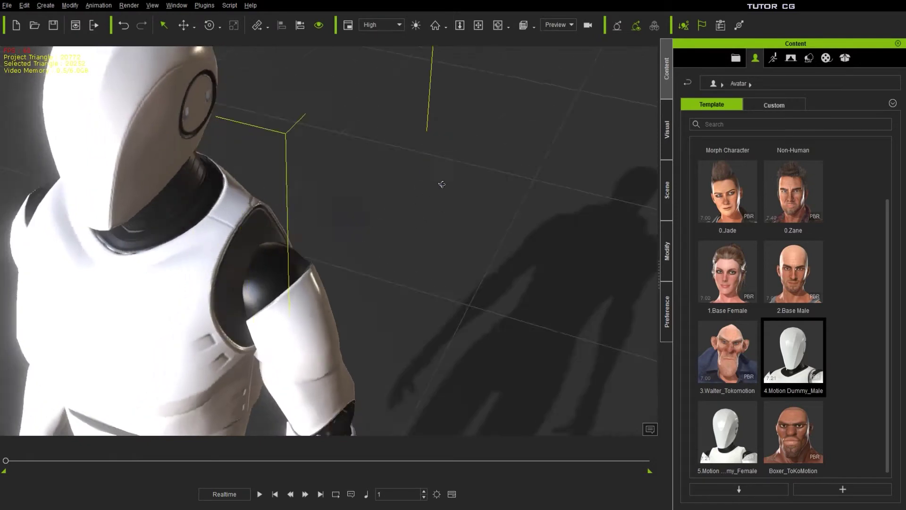
{"action": "right_click_drag", "start_coordinate": [442, 184], "coordinate": [435, 120]}
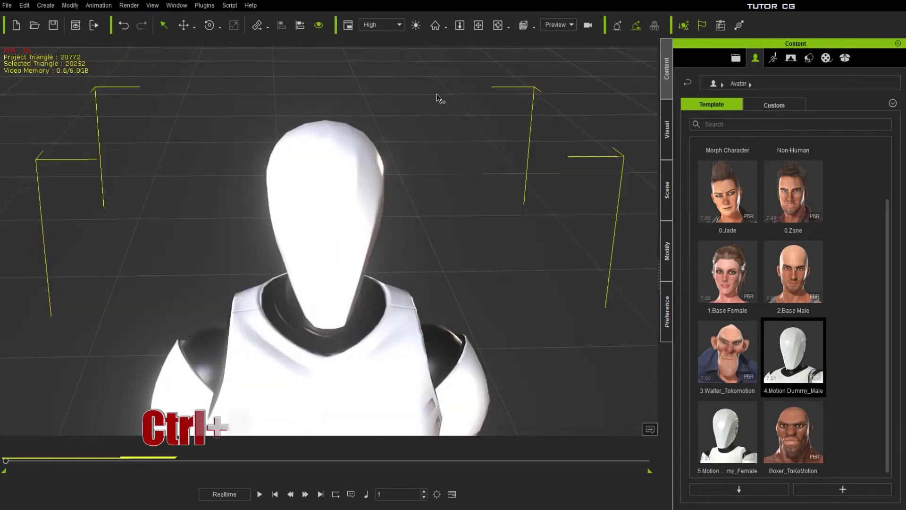
{"action": "key", "text": "ctrl+g"}
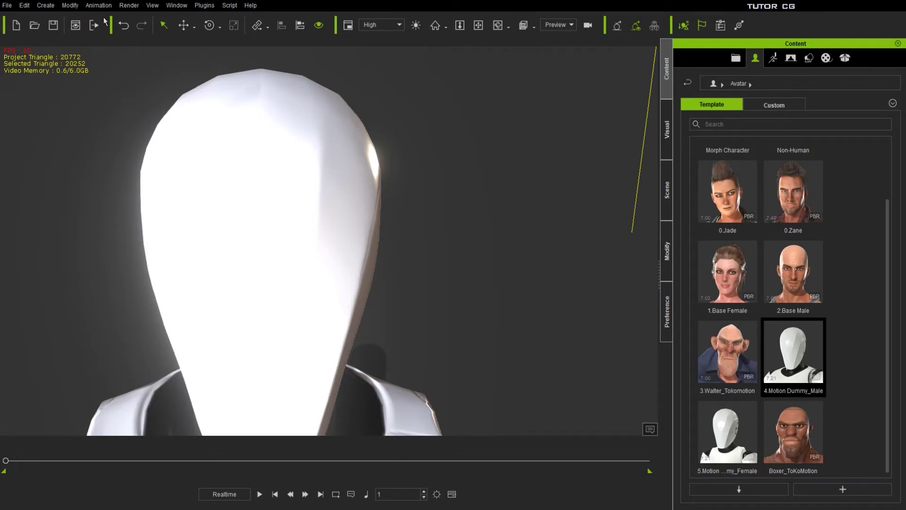
- Apply Tessellation as the male motion dummy's smooth mesh mode and display the avatar in wireframe
{"action": "left_click", "coordinate": [70, 6]}
{"action": "mouse_move", "coordinate": [77, 22]}
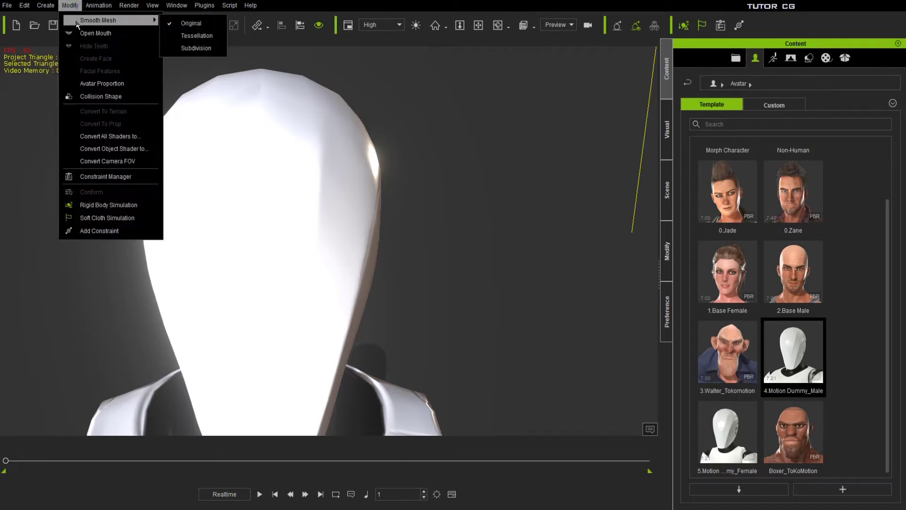
{"action": "left_click", "coordinate": [204, 37]}
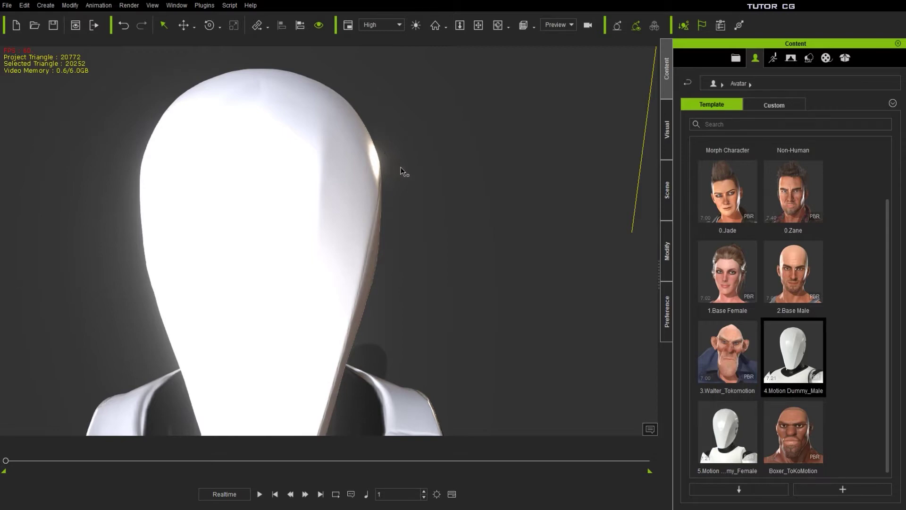
{"action": "key", "text": "alt+3"}
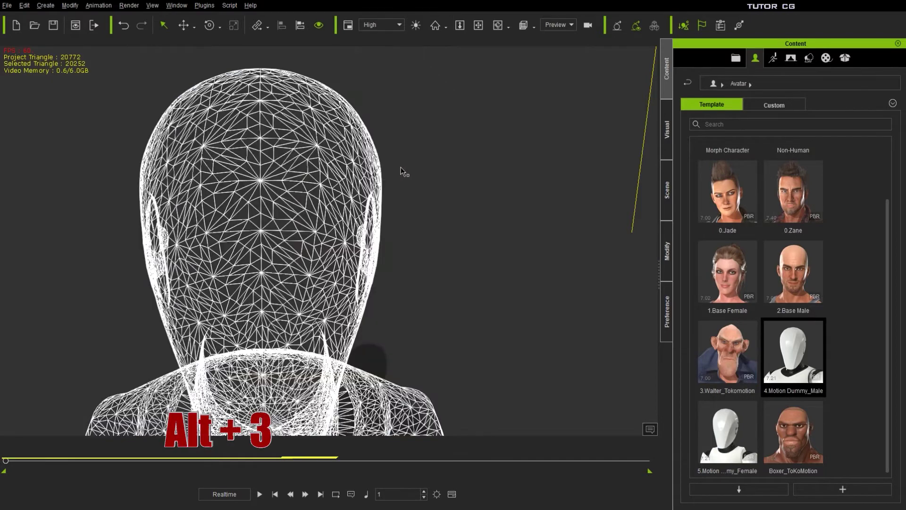
- Set the render state of the Motion_Dummy_Male avatar to Normal
{"action": "left_click", "coordinate": [667, 193]}
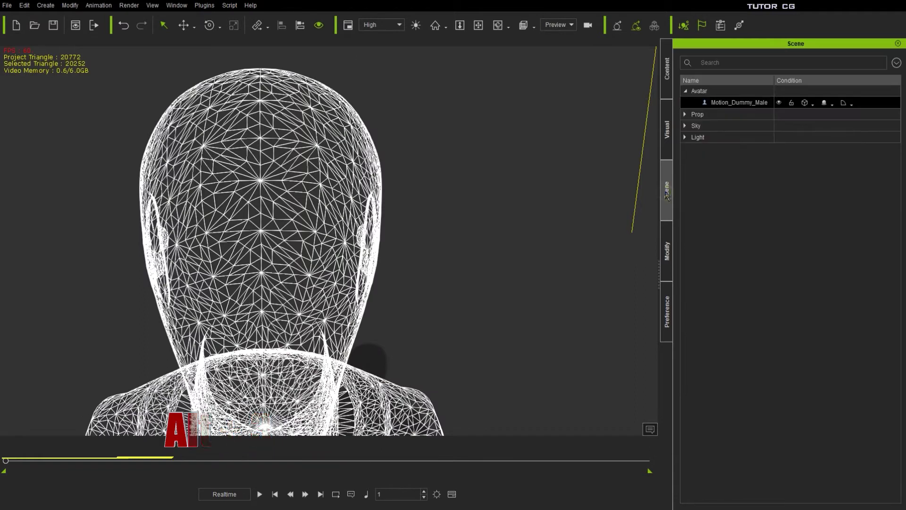
{"action": "left_click", "coordinate": [726, 103]}
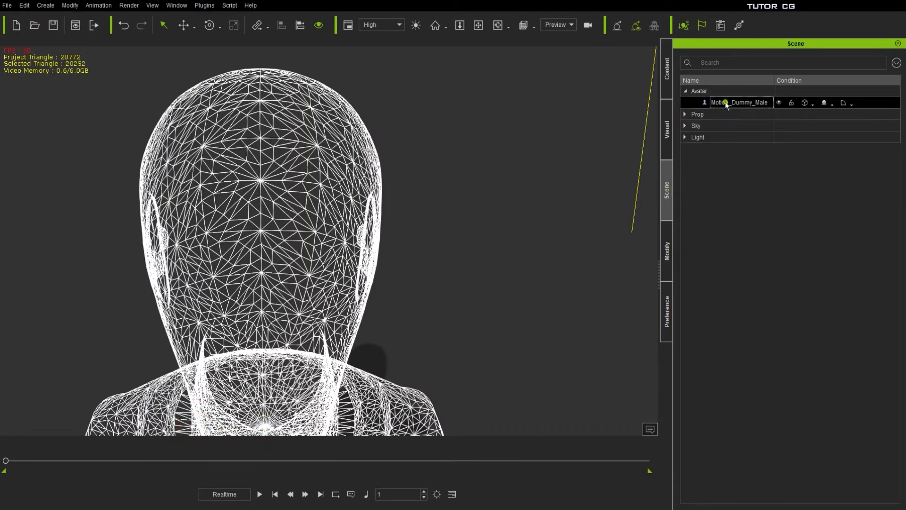
{"action": "left_click", "coordinate": [814, 105]}
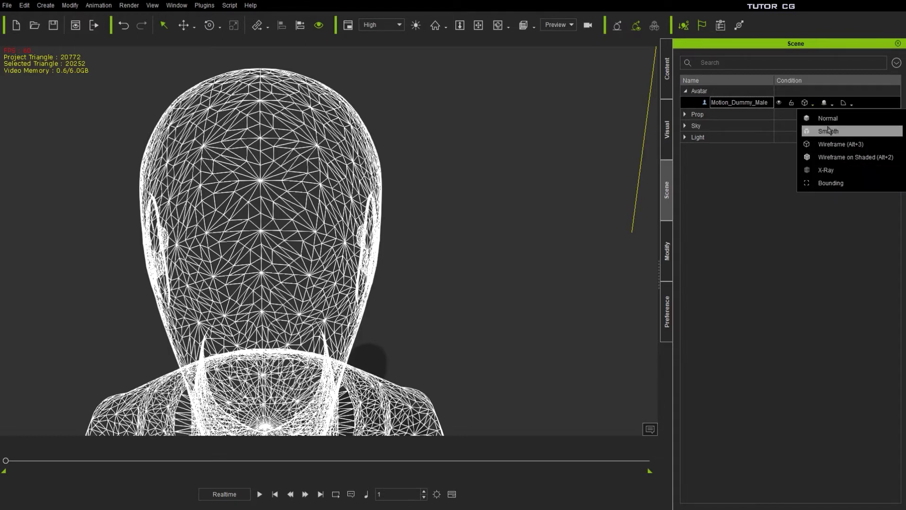
{"action": "left_click", "coordinate": [845, 119]}
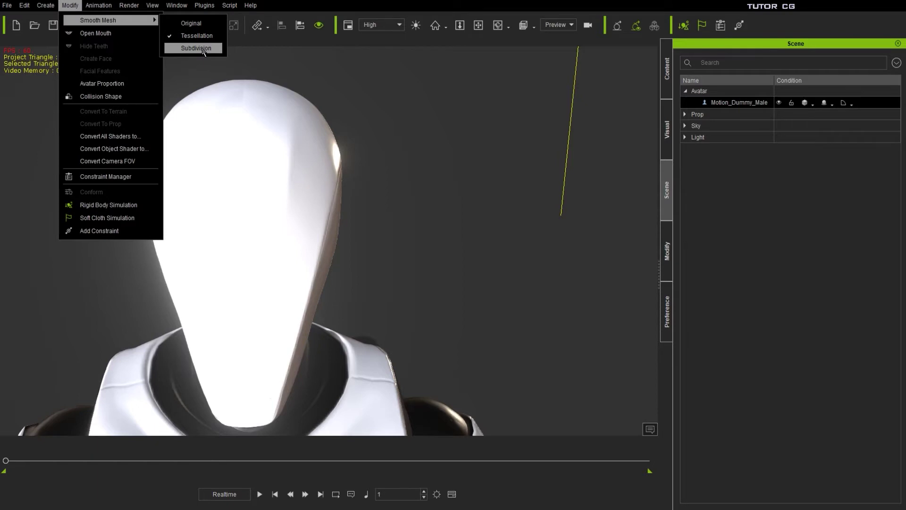
- Display the avatar in wireframe and disable Smooth Mesh in its modify settings
{"action": "left_click", "coordinate": [667, 258]}
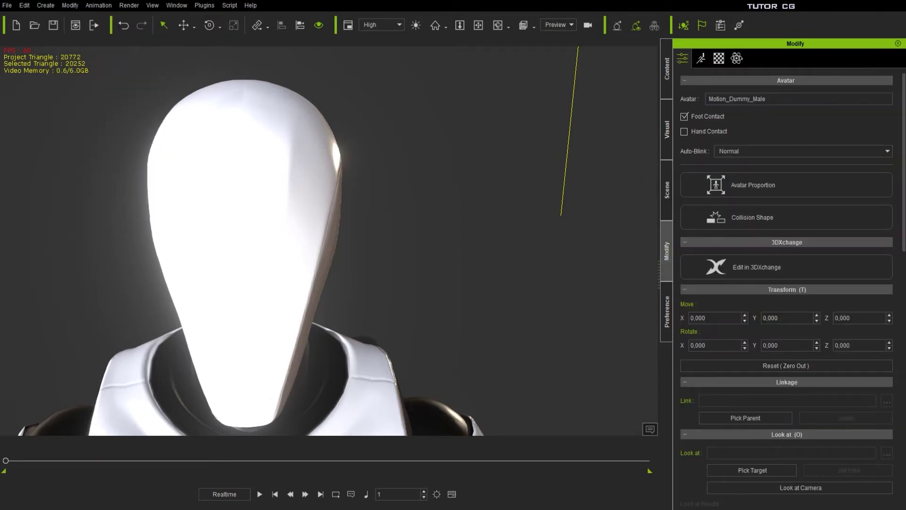
{"action": "scroll", "coordinate": [787, 283], "scroll_direction": "down", "scroll_amount": 8}
{"action": "scroll", "coordinate": [780, 127], "scroll_direction": "down", "scroll_amount": 3}
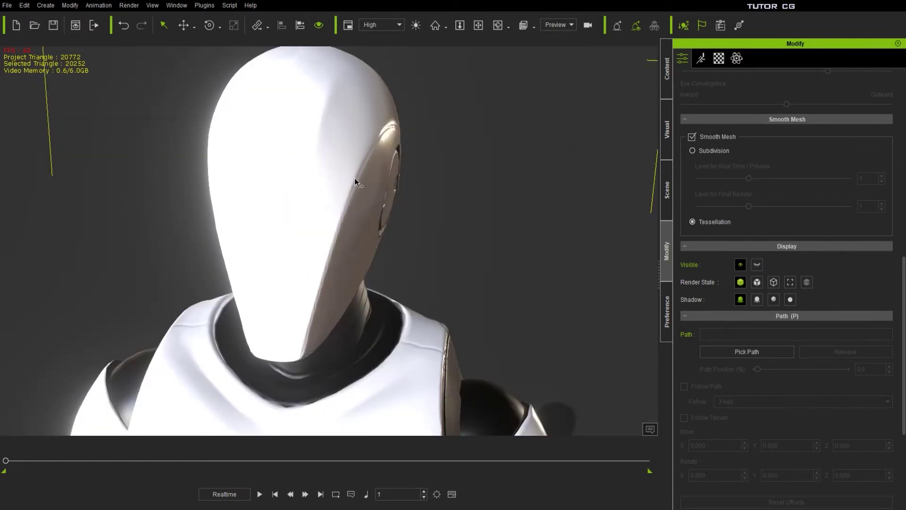
{"action": "key", "text": "alt+3"}
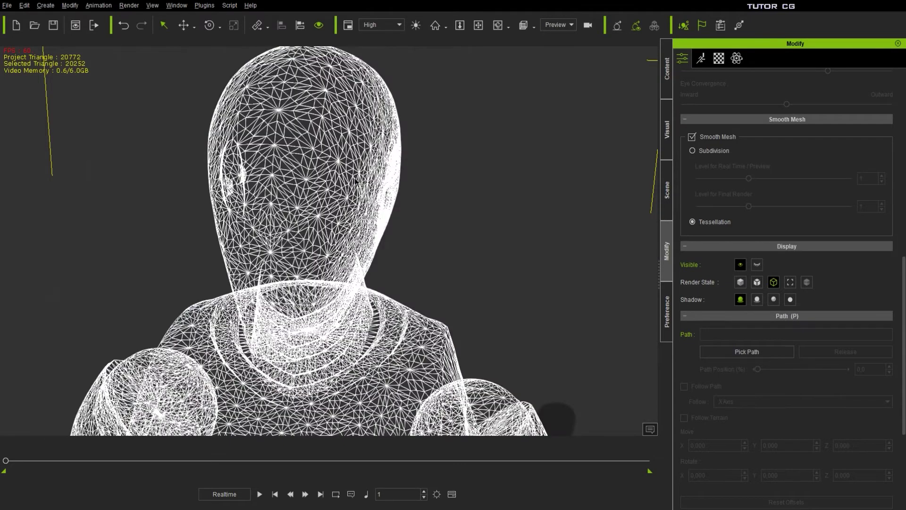
{"action": "left_click", "coordinate": [692, 137]}
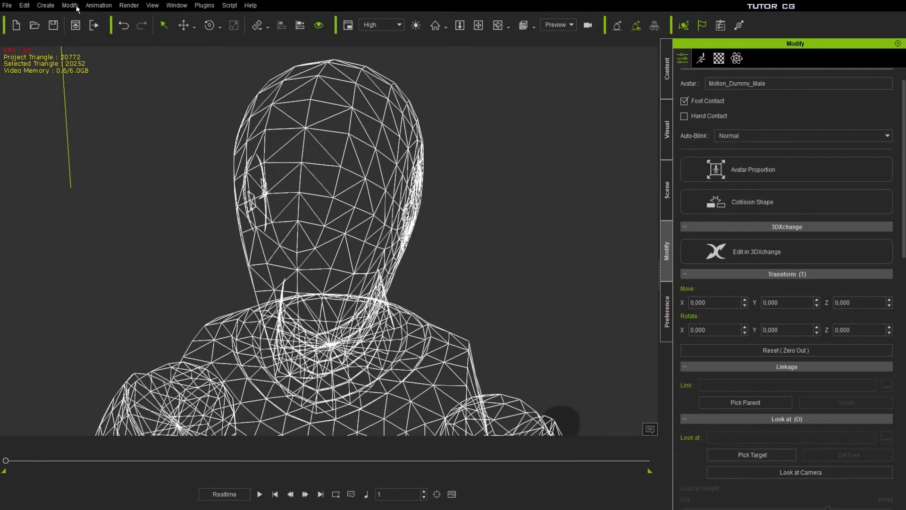
- Enable Smooth Mesh for the avatar and choose Subdivision as the smoothing method
{"action": "left_click", "coordinate": [71, 6]}
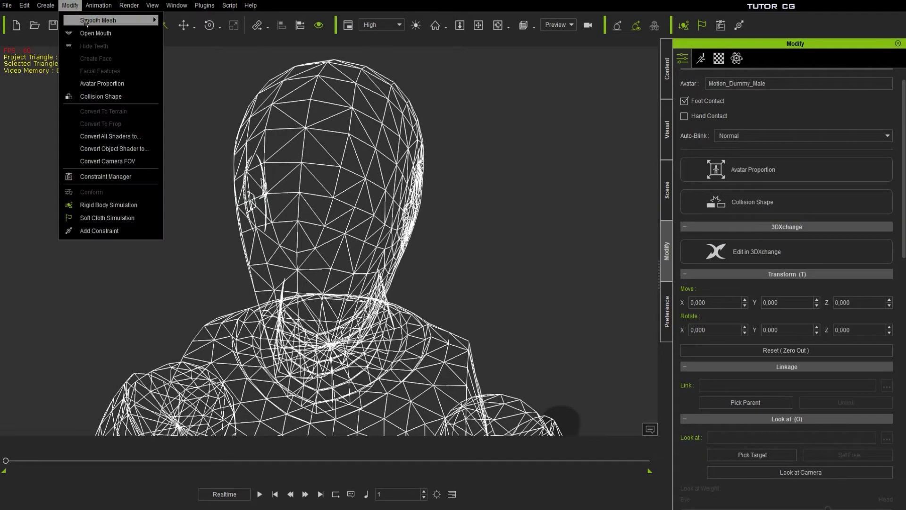
{"action": "mouse_move", "coordinate": [87, 23]}
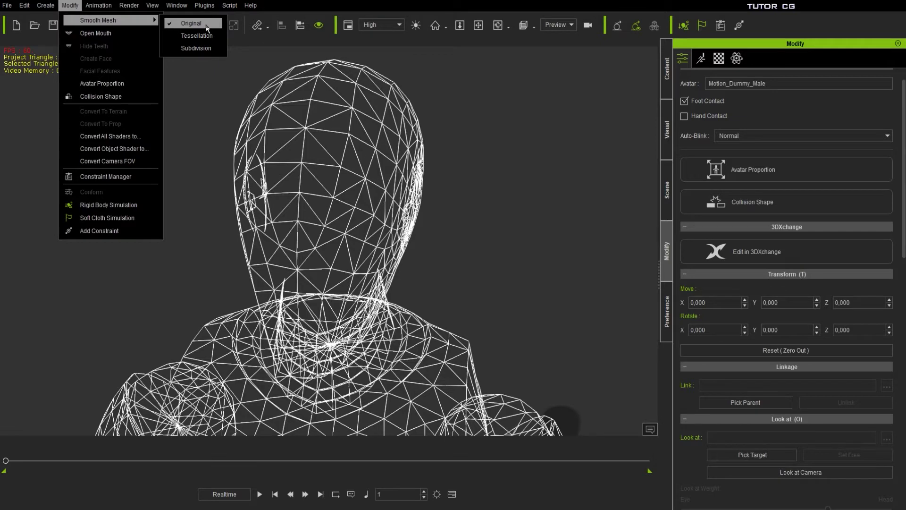
{"action": "left_click", "coordinate": [666, 255]}
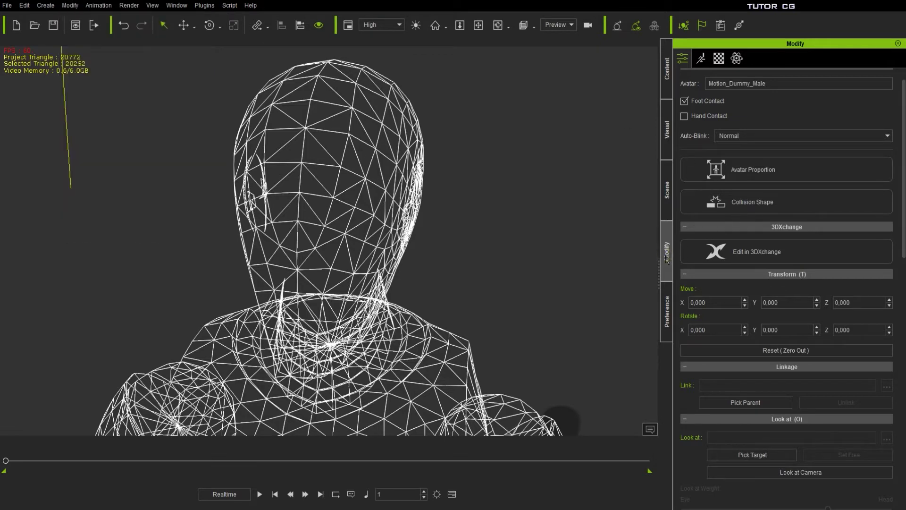
{"action": "scroll", "coordinate": [804, 142], "scroll_direction": "down", "scroll_amount": 10}
{"action": "left_click", "coordinate": [692, 151]}
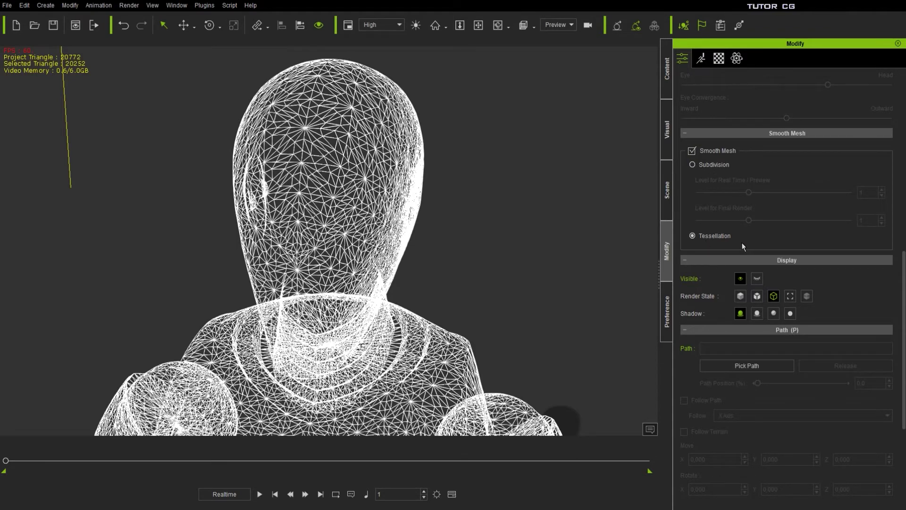
{"action": "left_click", "coordinate": [709, 165]}
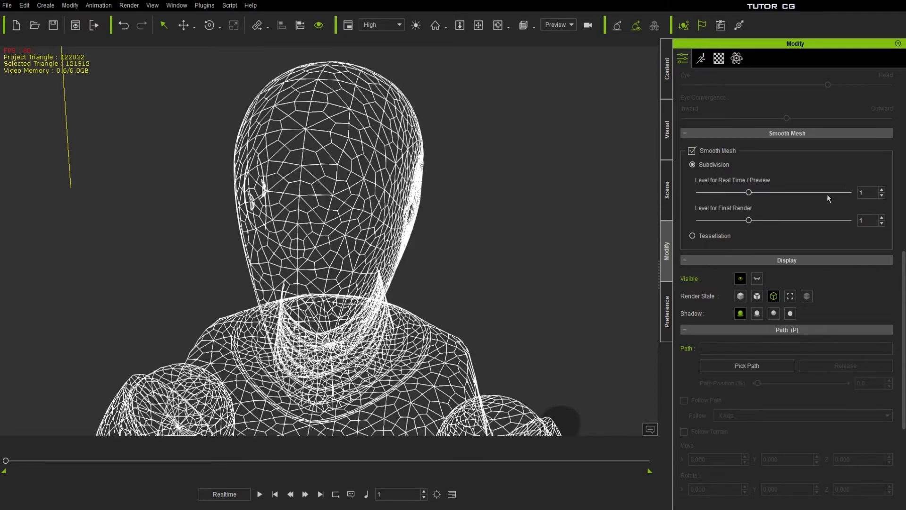
- Try real-time preview subdivision levels of 3, 2 and 0, and compare the wireframe density on the dummy's head
{"action": "left_click_drag", "start_coordinate": [749, 193], "coordinate": [849, 192]}
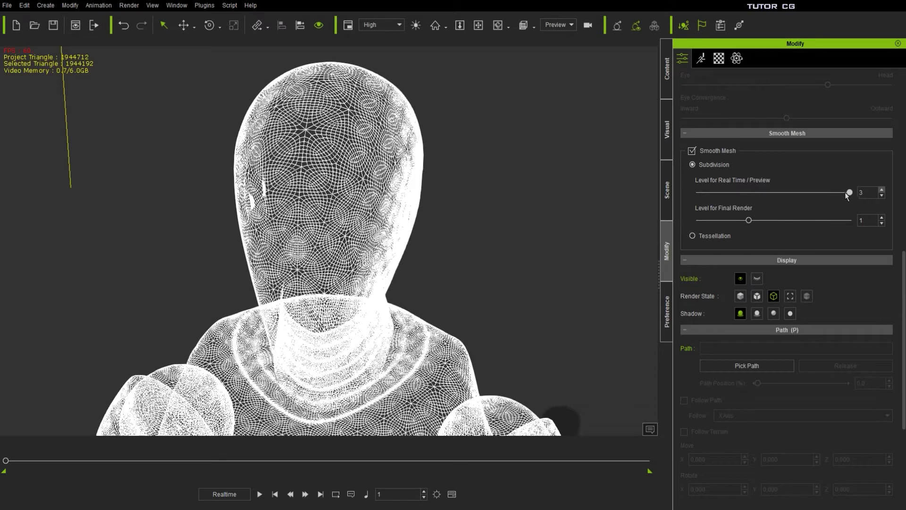
{"action": "left_click_drag", "start_coordinate": [845, 191], "coordinate": [800, 192]}
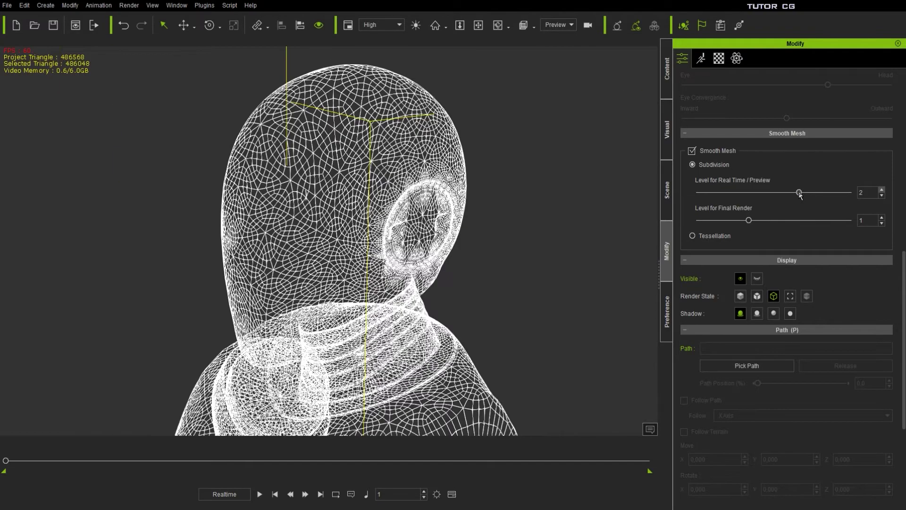
{"action": "left_click_drag", "start_coordinate": [799, 193], "coordinate": [698, 193]}
{"action": "right_click_drag", "start_coordinate": [467, 181], "coordinate": [326, 131]}
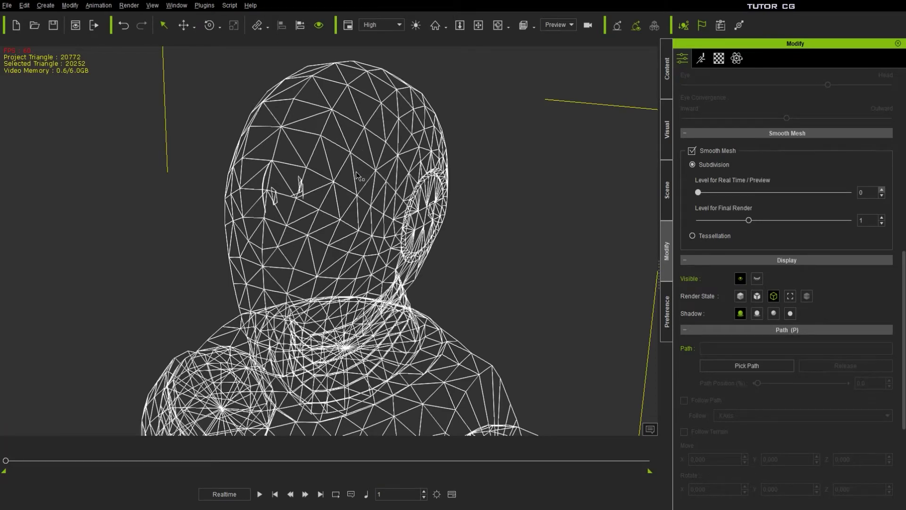
{"action": "scroll", "coordinate": [358, 176], "scroll_direction": "up", "scroll_amount": 5}
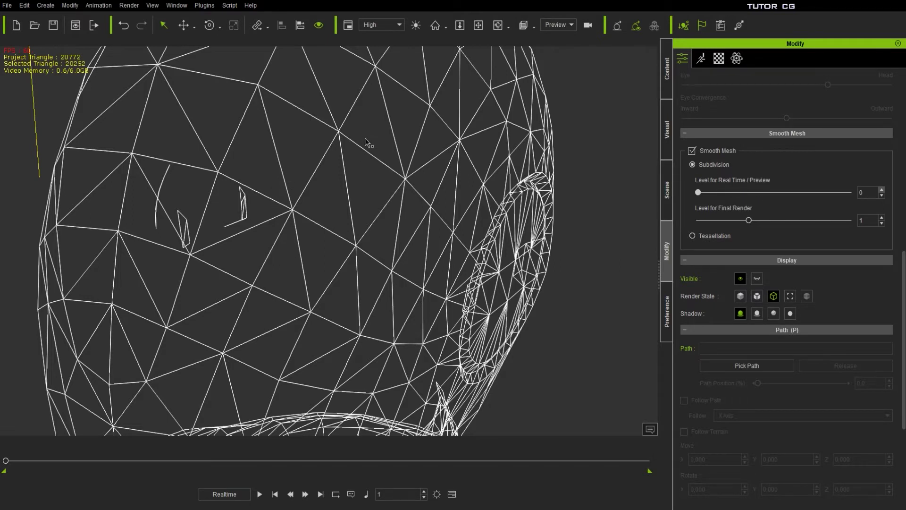
{"action": "scroll", "coordinate": [341, 152], "scroll_direction": "down", "scroll_amount": 5}
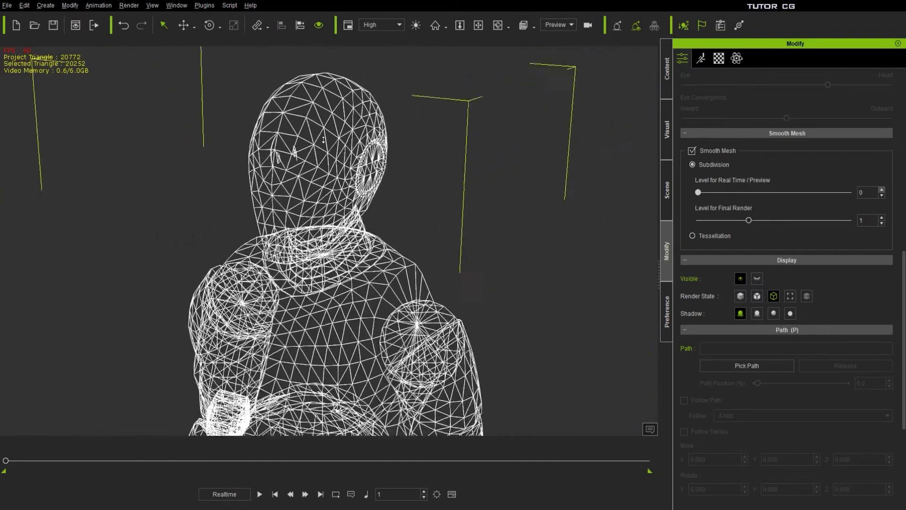
{"action": "scroll", "coordinate": [323, 140], "scroll_direction": "down", "scroll_amount": 3}
{"action": "mouse_move", "coordinate": [323, 140]}
{"action": "right_mouse_down"}
{"action": "mouse_move", "coordinate": [340, 141]}
{"action": "mouse_move", "coordinate": [330, 141]}
{"action": "right_mouse_up"}
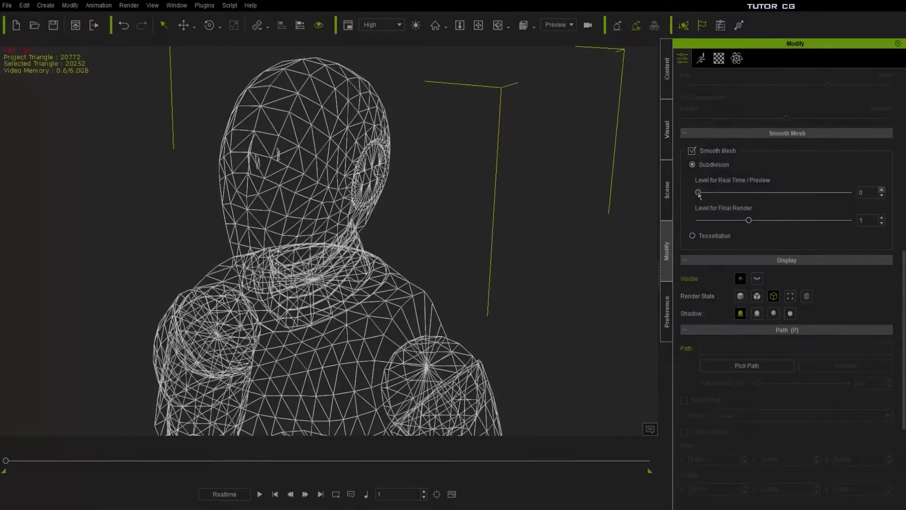
- Set the real-time preview subdivision level to 2 and display the avatar shaded instead of in wireframe
{"action": "left_click_drag", "start_coordinate": [698, 194], "coordinate": [773, 195]}
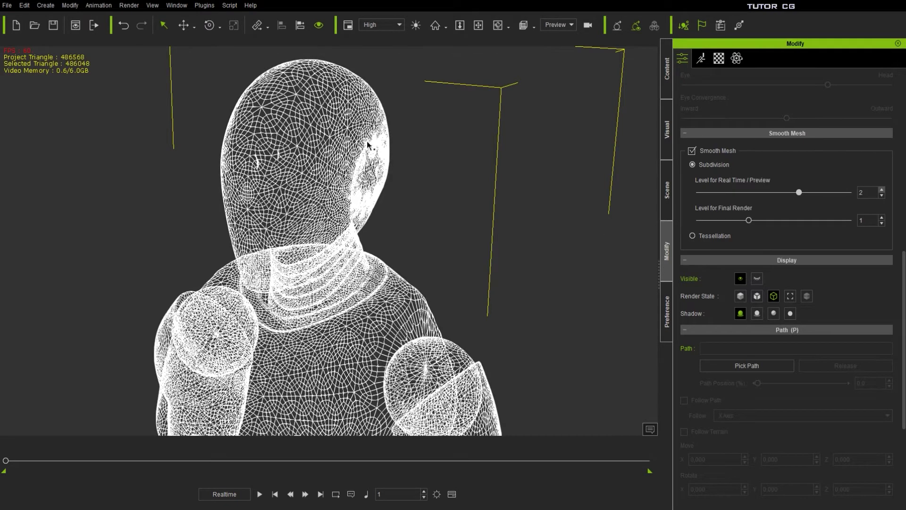
{"action": "key", "text": "ctrl+1"}
{"action": "right_click_drag", "start_coordinate": [420, 210], "coordinate": [391, 174]}
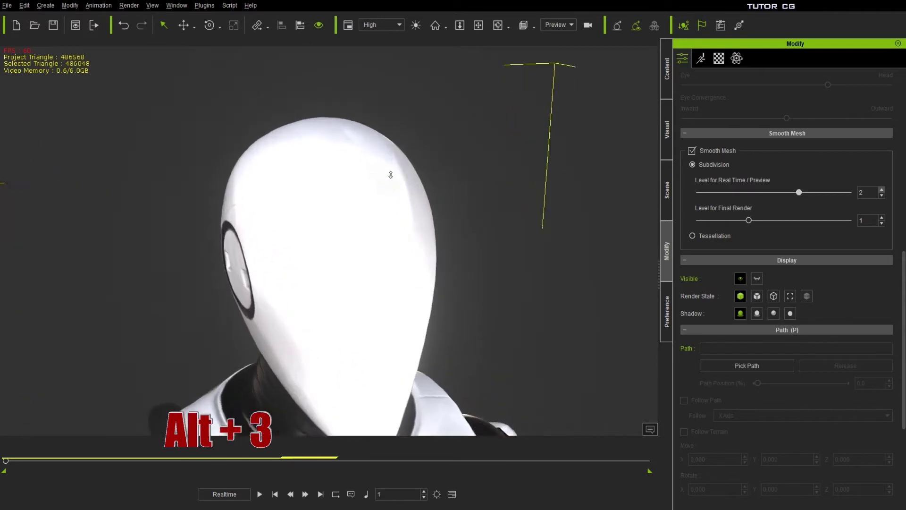
{"action": "scroll", "coordinate": [391, 174], "scroll_direction": "up", "scroll_amount": 2}
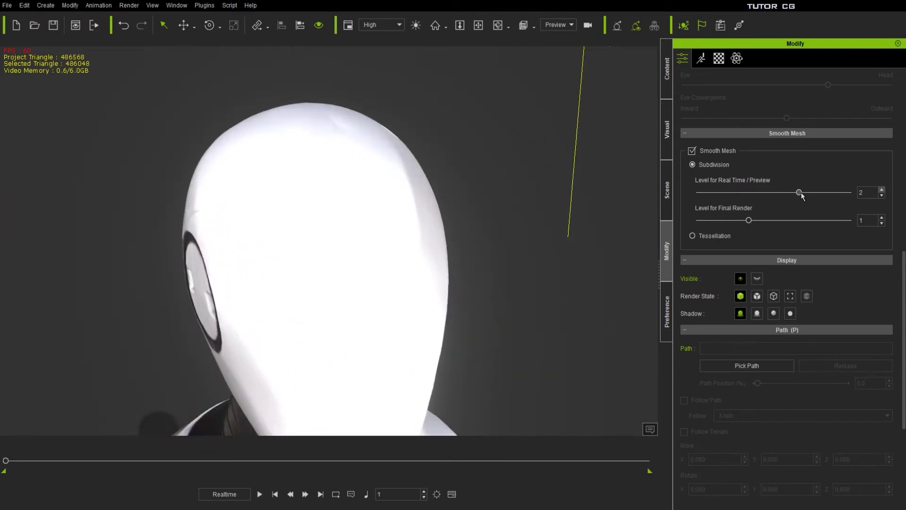
- Try real-time preview subdivision levels of 3, 2 and 1 on the dummy's head in wireframe
{"action": "left_click_drag", "start_coordinate": [803, 192], "coordinate": [845, 198]}
{"action": "left_click", "coordinate": [845, 197]}
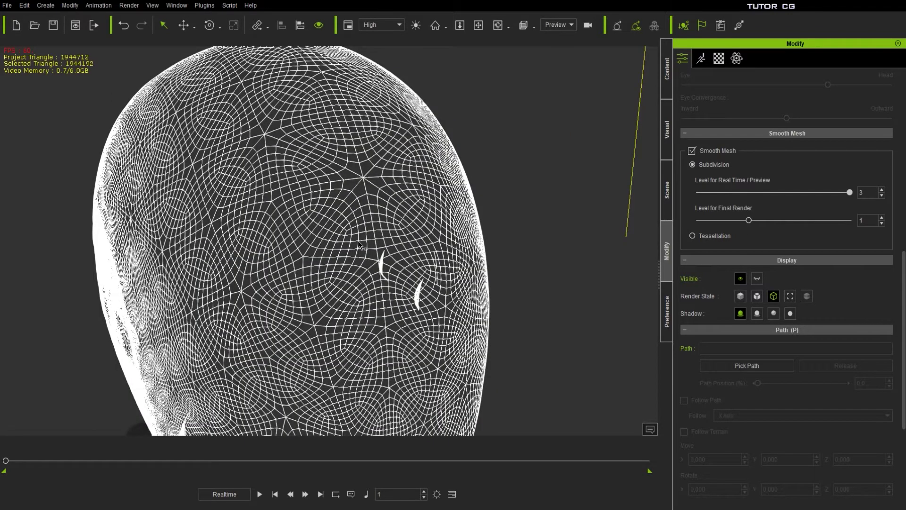
{"action": "left_click_drag", "start_coordinate": [848, 196], "coordinate": [800, 195]}
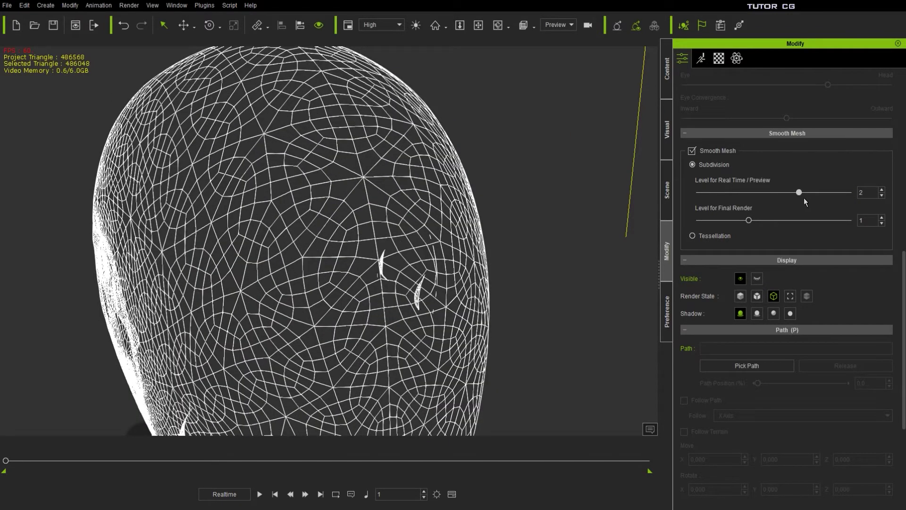
{"action": "left_click_drag", "start_coordinate": [791, 192], "coordinate": [749, 191]}
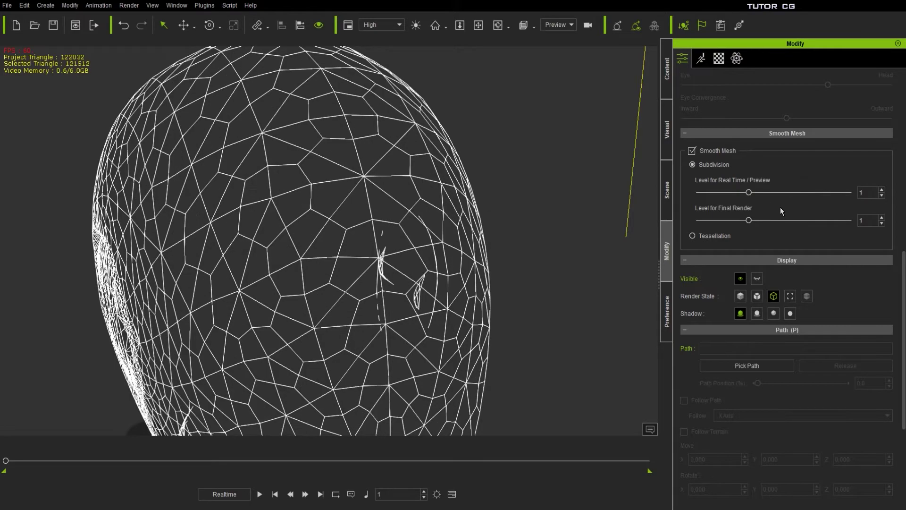
- Examine the subdivided mesh of the dummy's head and shoulders from the front and both sides
{"action": "scroll", "coordinate": [378, 227], "scroll_direction": "down", "scroll_amount": 4}
{"action": "scroll", "coordinate": [394, 216], "scroll_direction": "up", "scroll_amount": 1}
{"action": "right_click_drag", "start_coordinate": [399, 215], "coordinate": [310, 107]}
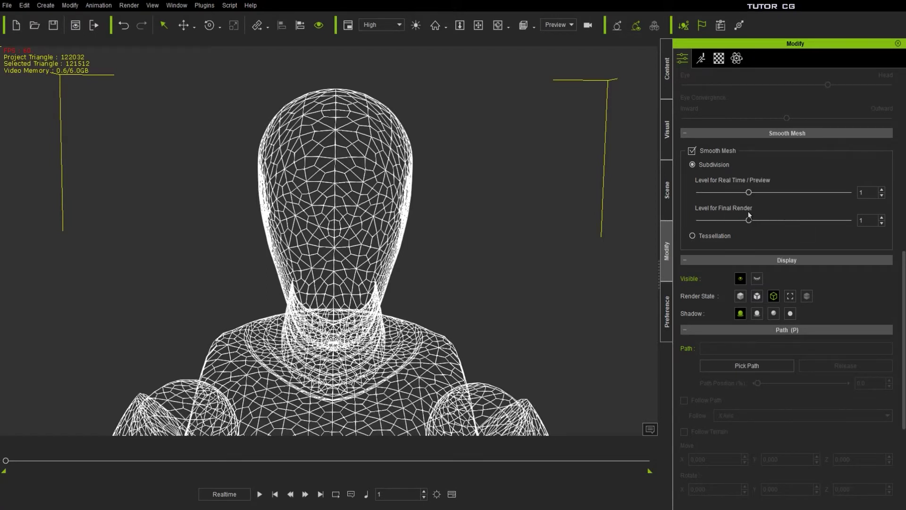
{"action": "right_click_drag", "start_coordinate": [384, 210], "coordinate": [353, 331]}
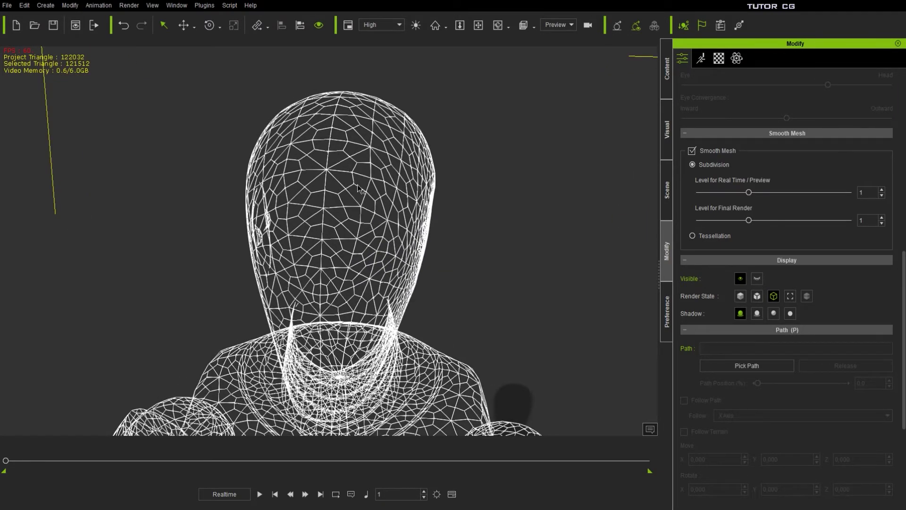
{"action": "right_click_drag", "start_coordinate": [424, 278], "coordinate": [344, 231]}
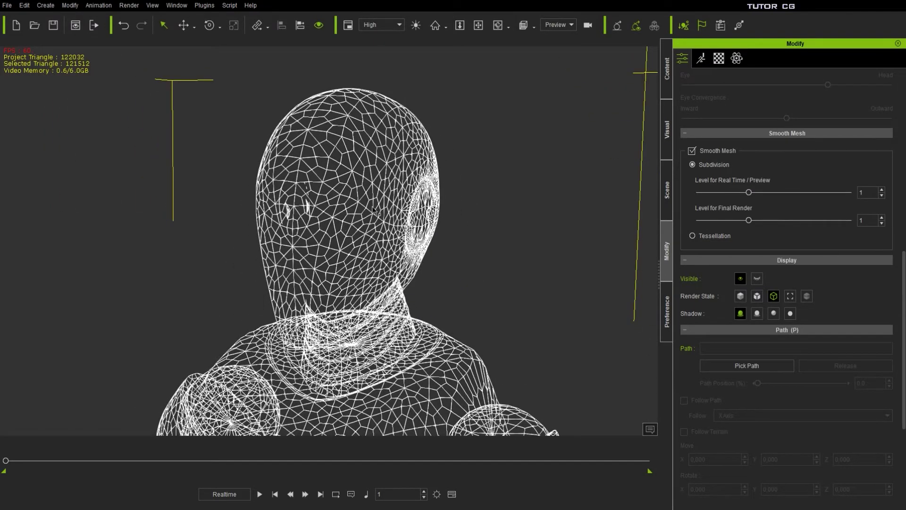
{"action": "right_click_drag", "start_coordinate": [321, 230], "coordinate": [513, 283]}
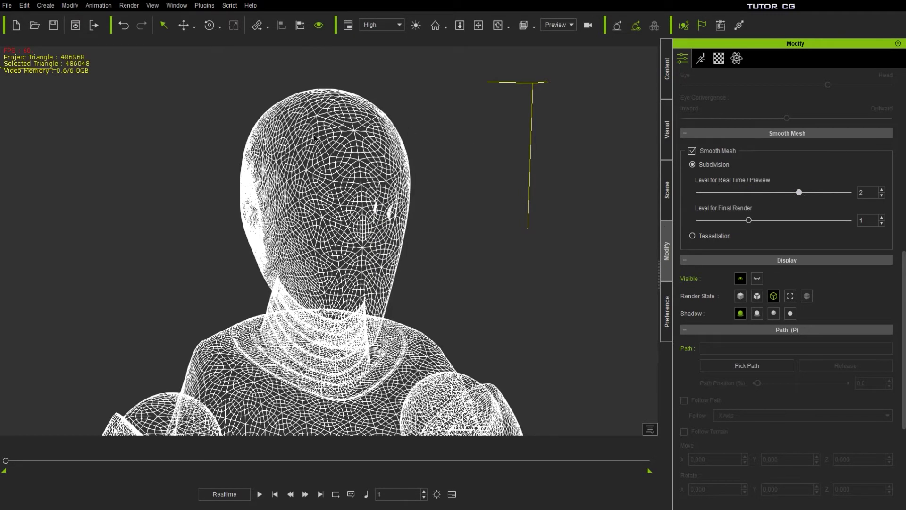
{"action": "right_click_drag", "start_coordinate": [425, 178], "coordinate": [264, 207]}
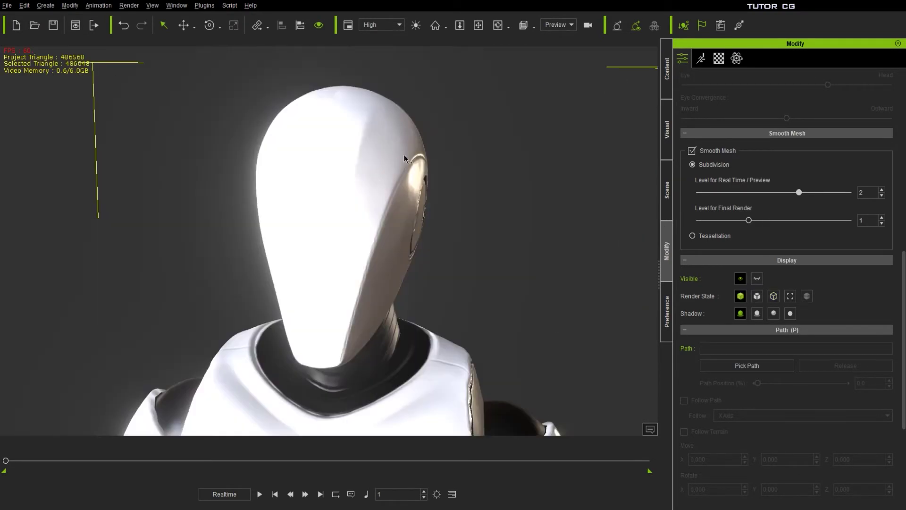
- Set the dummy's real-time preview subdivision level to 0 and its final render level to 2, and check the head's outline
{"action": "middle_click_drag", "start_coordinate": [386, 200], "coordinate": [423, 223]}
{"action": "right_click_drag", "start_coordinate": [423, 222], "coordinate": [644, 237]}
{"action": "double_click", "coordinate": [865, 192]}
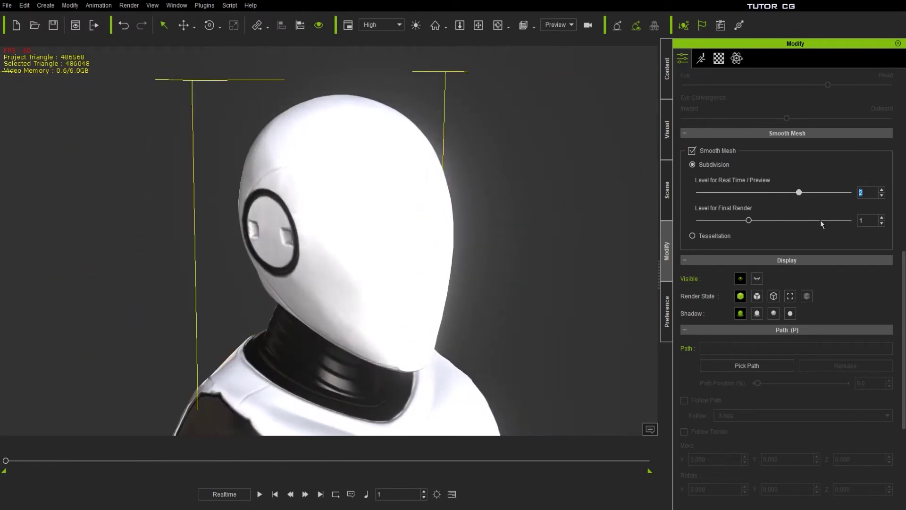
{"action": "left_click", "coordinate": [870, 193]}
{"action": "left_click_drag", "start_coordinate": [799, 193], "coordinate": [687, 194]}
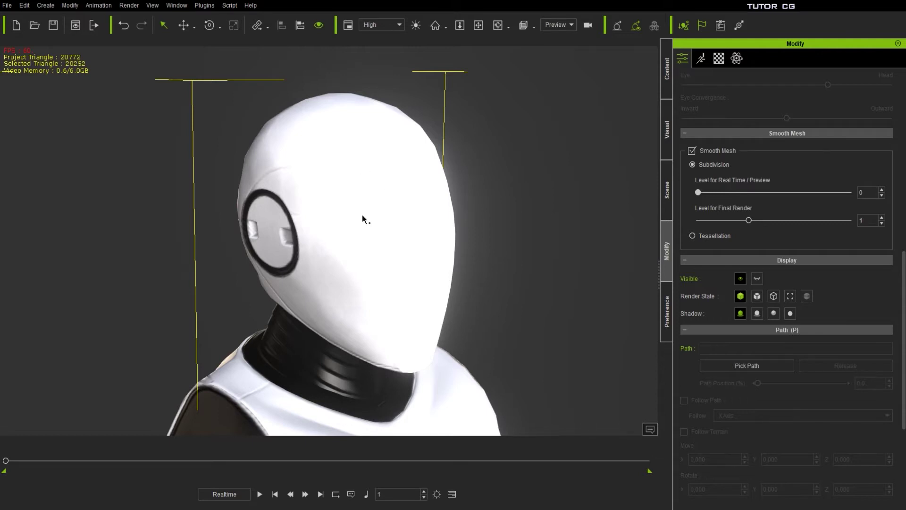
{"action": "double_click", "coordinate": [860, 219]}
{"action": "right_click_drag", "start_coordinate": [443, 302], "coordinate": [339, 306]}
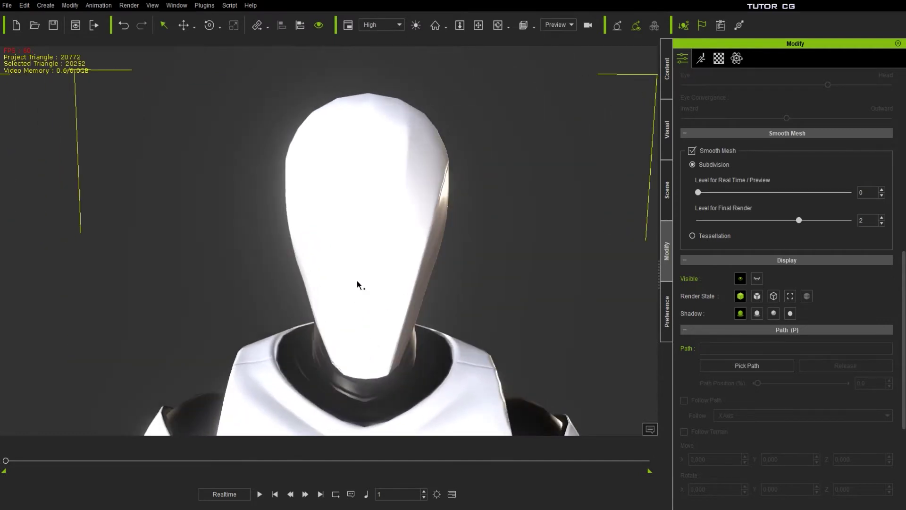
{"action": "double_click", "coordinate": [863, 192]}
{"action": "left_click", "coordinate": [798, 221]}
{"action": "left_click", "coordinate": [868, 220]}
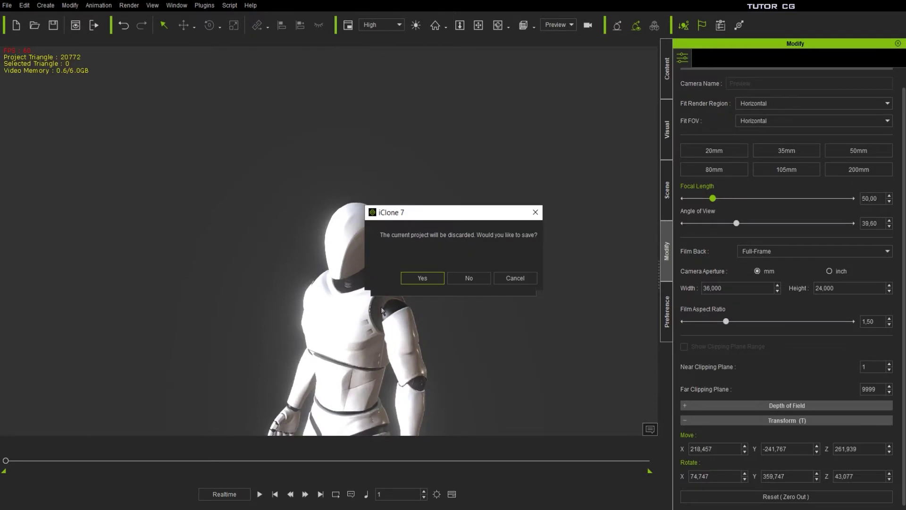
- Discard the current project without saving, load the 0.Zane avatar into the empty scene and frame its face
{"action": "left_click", "coordinate": [469, 279]}
{"action": "left_click", "coordinate": [667, 77]}
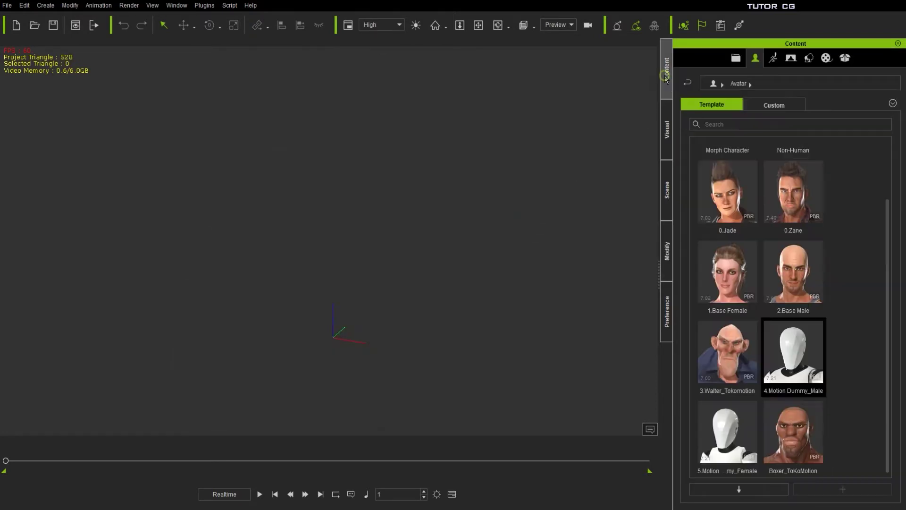
{"action": "double_click", "coordinate": [788, 203]}
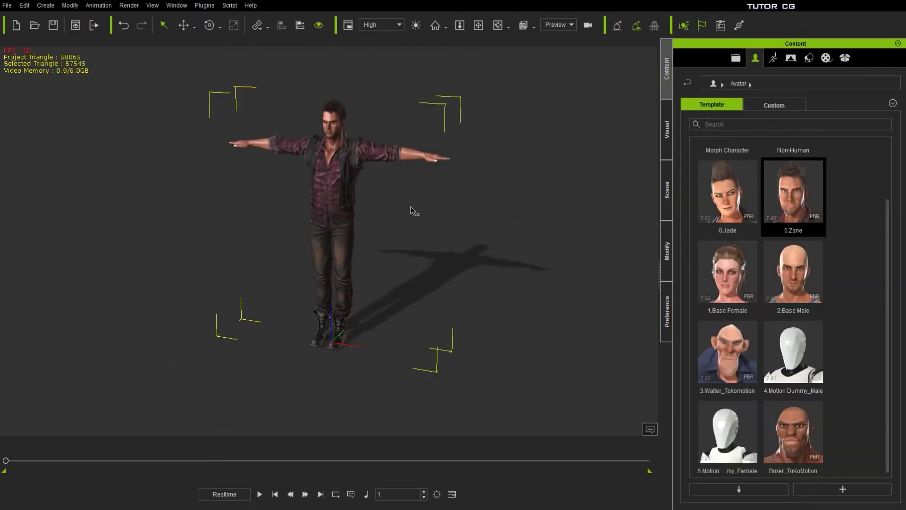
{"action": "key", "text": "j"}
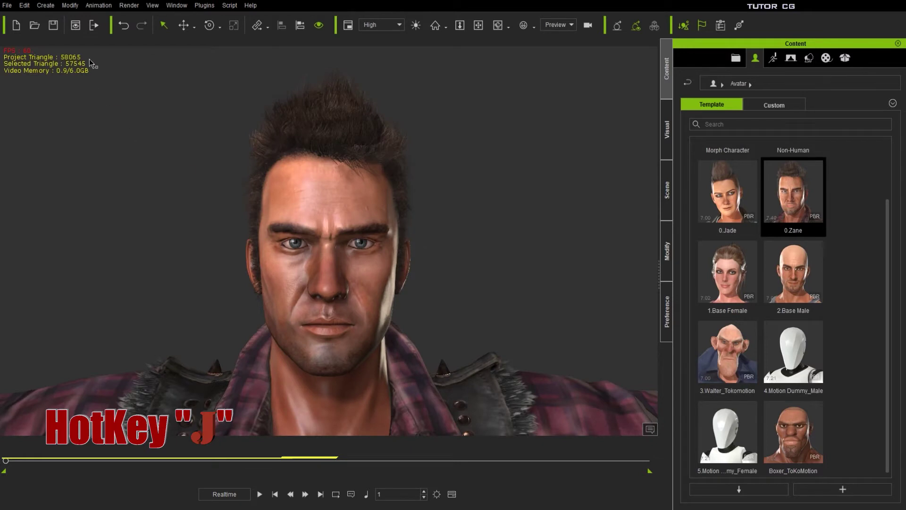
- Turn on Open Mouth for the Zane avatar and frame the face at an angle
{"action": "left_click", "coordinate": [71, 7]}
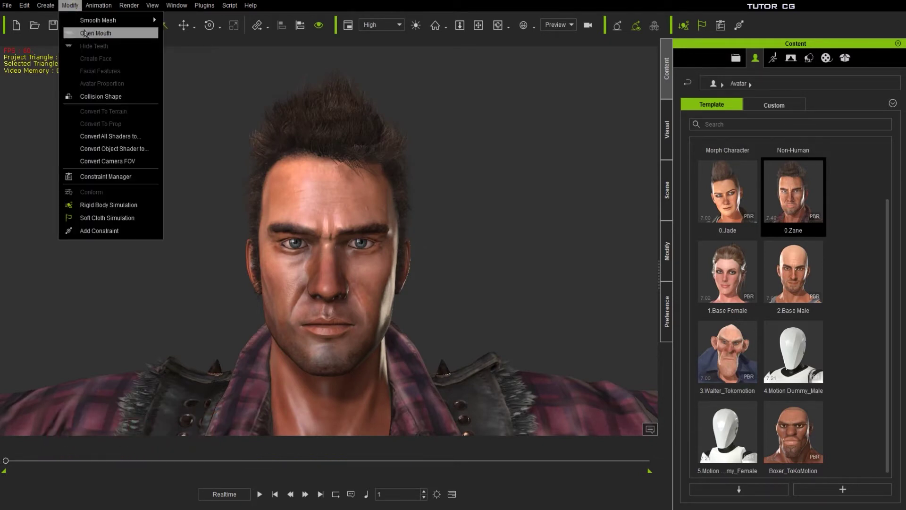
{"action": "left_click", "coordinate": [109, 36]}
{"action": "scroll", "coordinate": [362, 281], "scroll_direction": "up", "scroll_amount": 4}
{"action": "right_click_drag", "start_coordinate": [349, 286], "coordinate": [344, 266]}
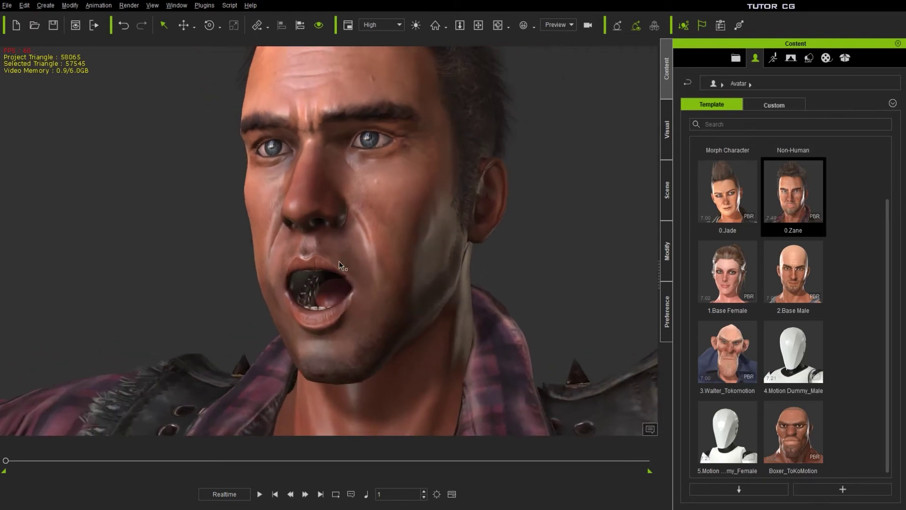
- Close the Zane avatar's mouth and open it again
{"action": "left_click", "coordinate": [71, 6]}
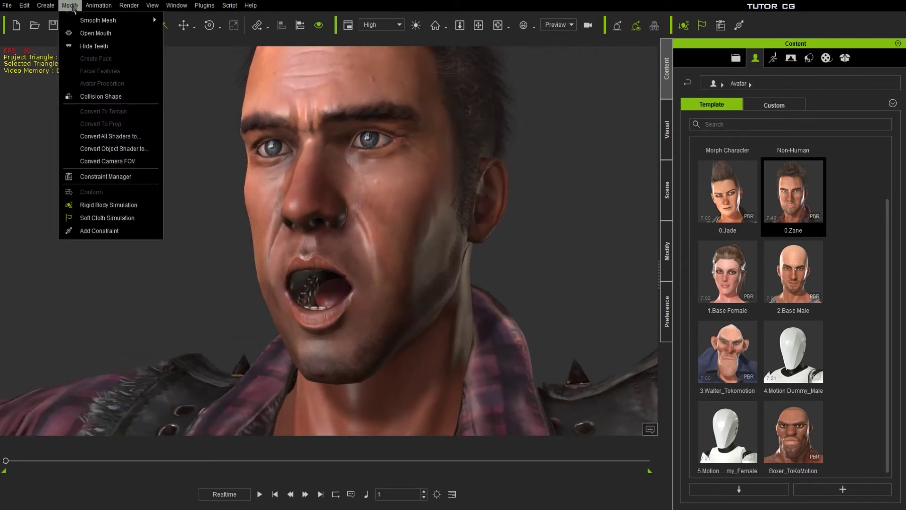
{"action": "left_click", "coordinate": [103, 47]}
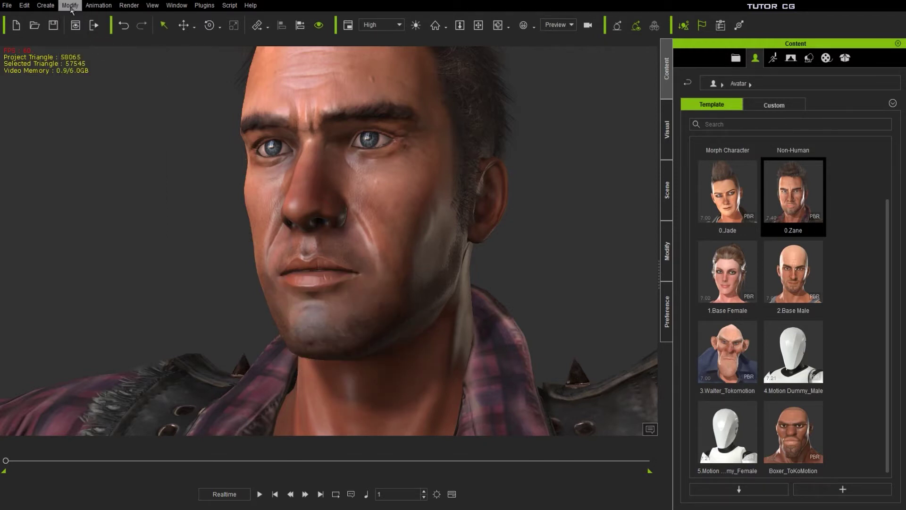
{"action": "left_click", "coordinate": [69, 5]}
{"action": "left_click", "coordinate": [97, 36]}
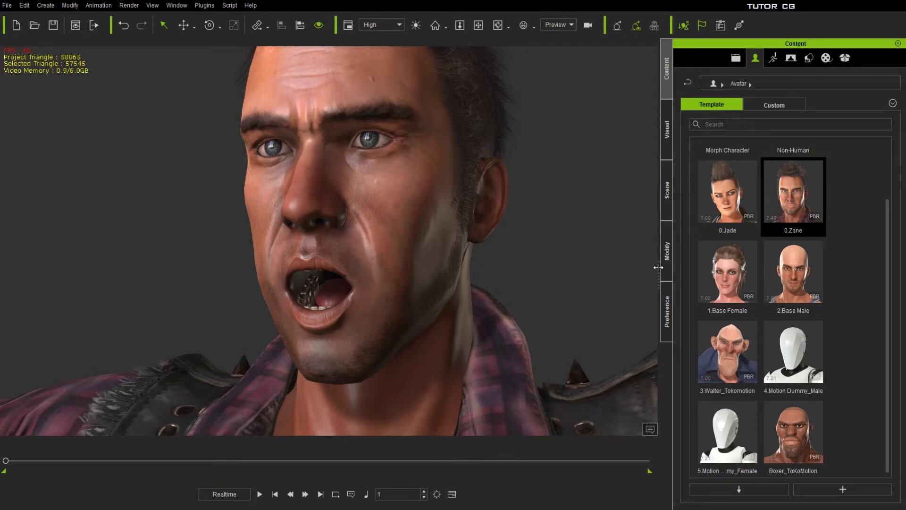
- Show the Zane avatar's material settings, hide its teeth and inspect the inside of the open mouth up close
{"action": "left_click", "coordinate": [667, 251]}
{"action": "left_click", "coordinate": [719, 58]}
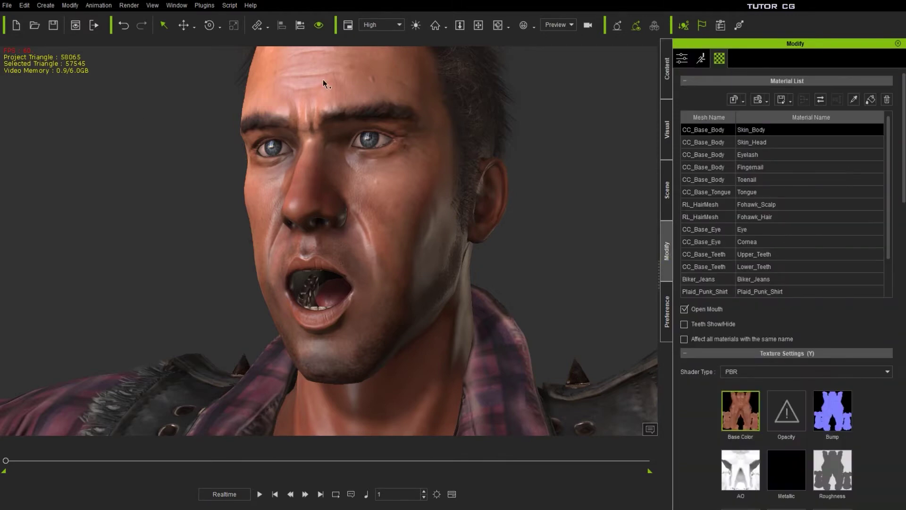
{"action": "left_click", "coordinate": [69, 5]}
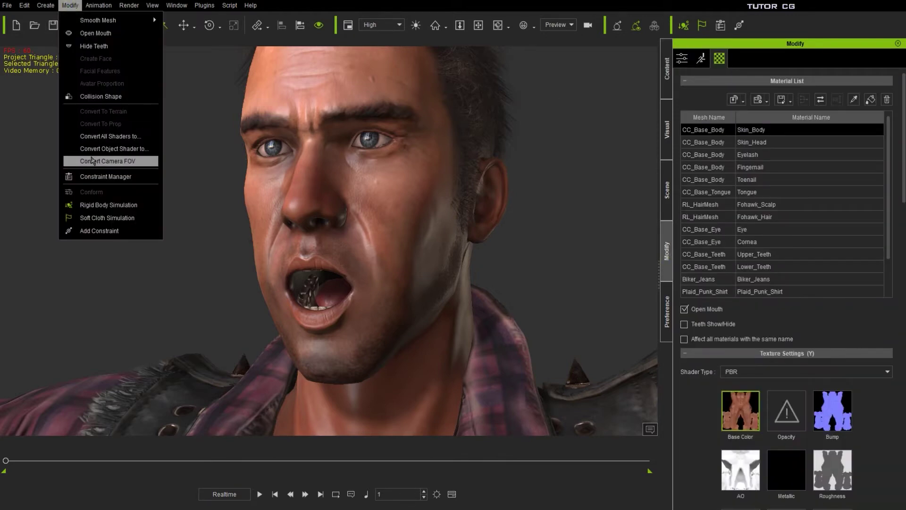
{"action": "left_click", "coordinate": [118, 46]}
{"action": "scroll", "coordinate": [358, 226], "scroll_direction": "up", "scroll_amount": 5}
{"action": "left_click_drag", "start_coordinate": [315, 200], "coordinate": [421, 117], "text": "alt"}
{"action": "middle_click_drag", "start_coordinate": [368, 181], "coordinate": [330, 124]}
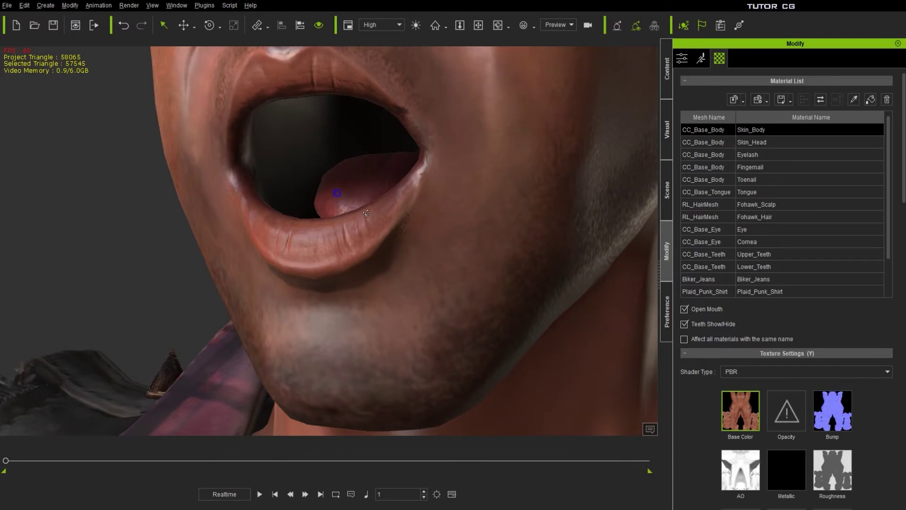
{"action": "right_click_drag", "start_coordinate": [366, 213], "coordinate": [260, 212]}
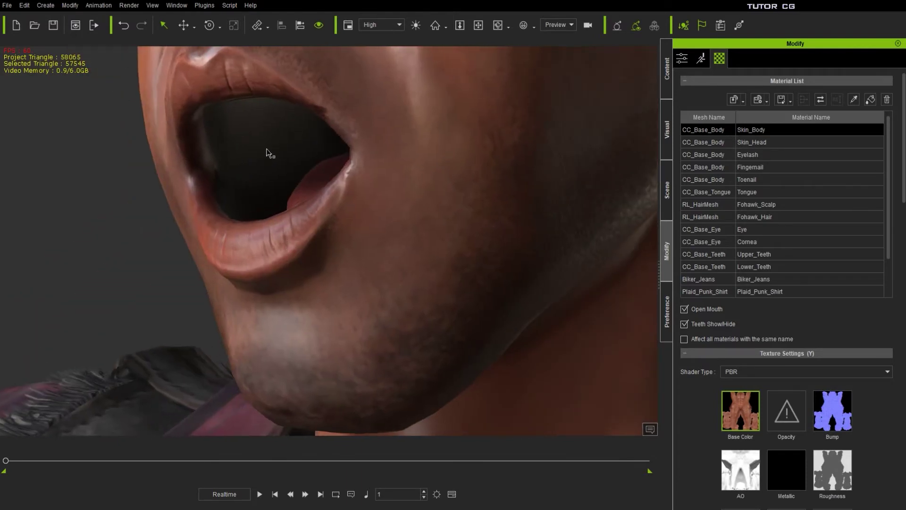
- Switch to the web browser and translate the manual's Adjusting Facial Features page into Russian
{"action": "left_click", "coordinate": [70, 5]}
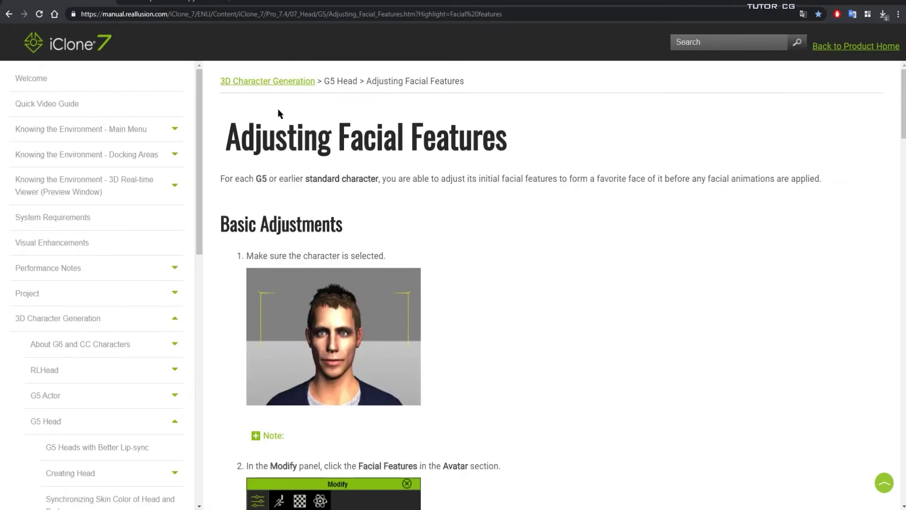
{"action": "right_click", "coordinate": [623, 123]}
{"action": "left_click", "coordinate": [697, 242]}
{"action": "scroll", "coordinate": [546, 204], "scroll_direction": "down", "scroll_amount": 1}
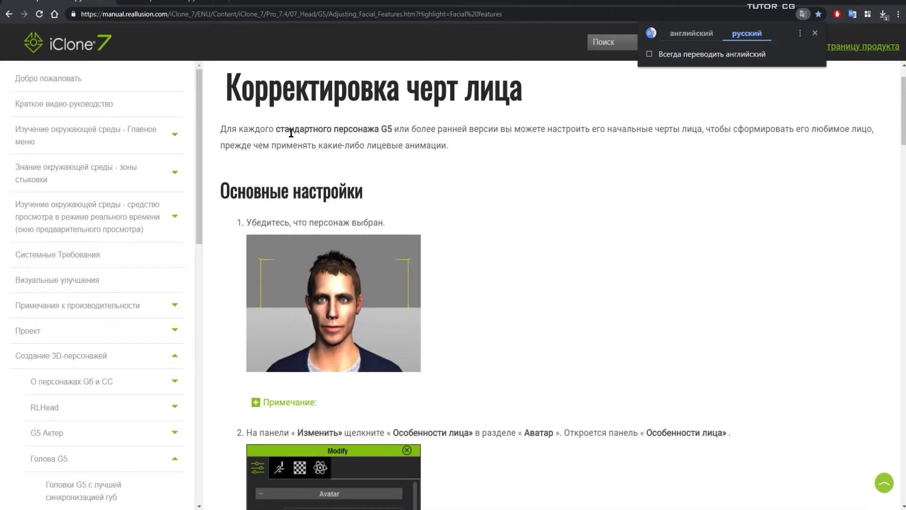
- Examine the page's Basic Adjustments section for the supported character version and the Facial Features controls
{"action": "scroll", "coordinate": [474, 187], "scroll_direction": "down", "scroll_amount": 1}
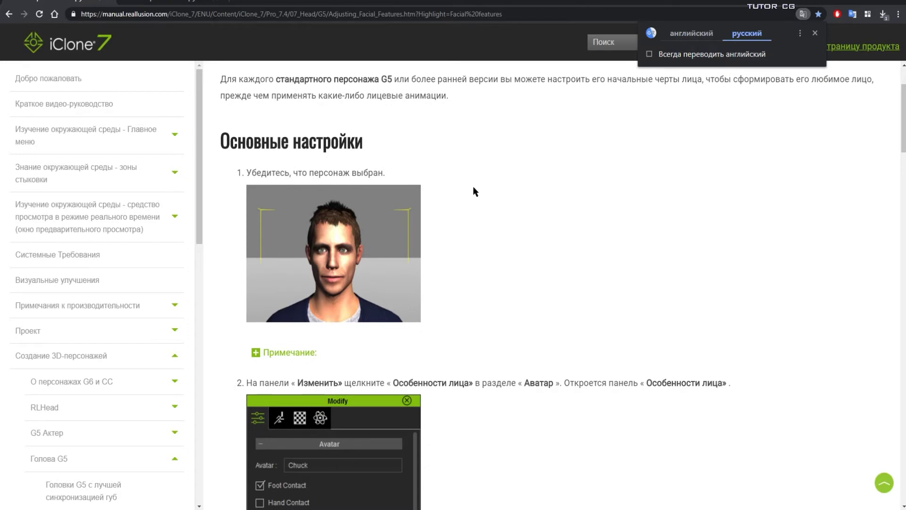
{"action": "double_click", "coordinate": [386, 79]}
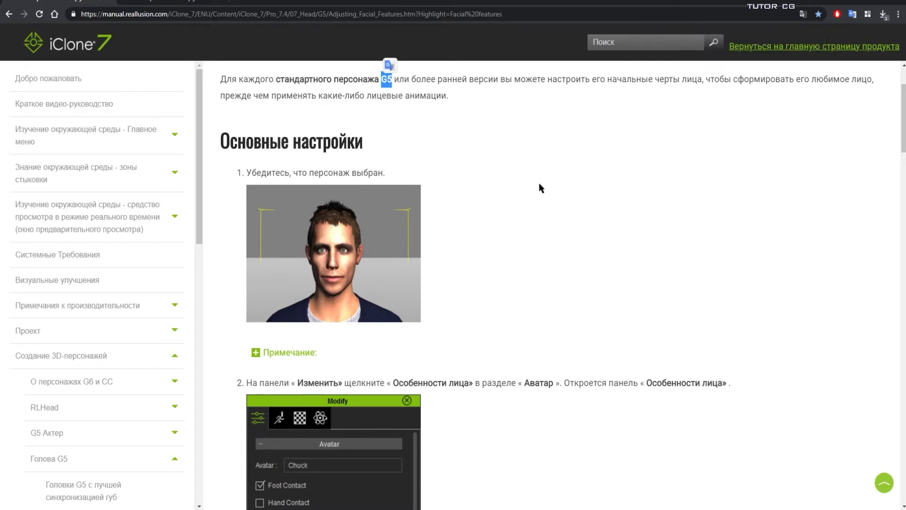
{"action": "scroll", "coordinate": [506, 194], "scroll_direction": "down", "scroll_amount": 7}
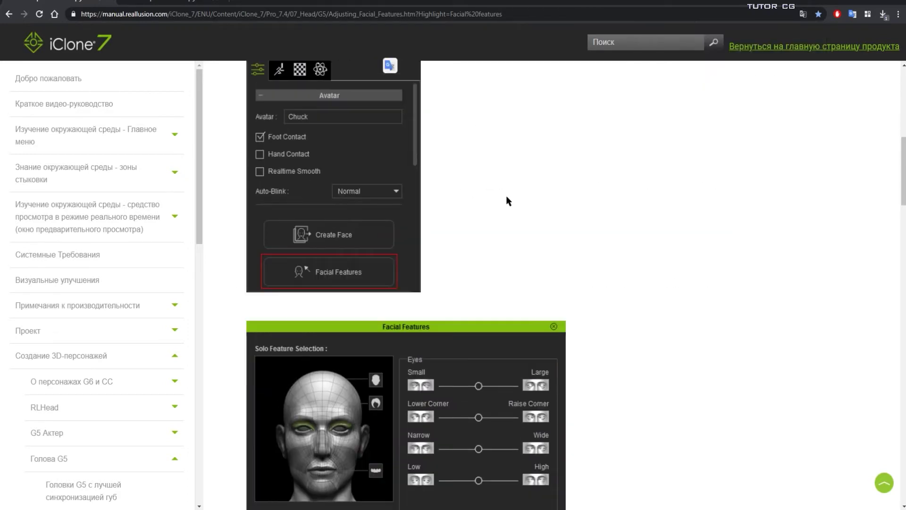
{"action": "scroll", "coordinate": [506, 195], "scroll_direction": "down", "scroll_amount": 2}
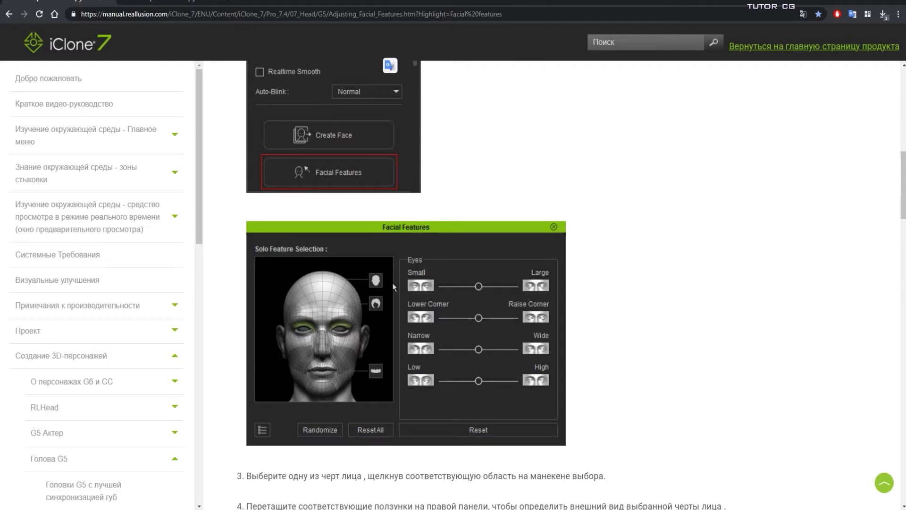
{"action": "scroll", "coordinate": [566, 267], "scroll_direction": "up", "scroll_amount": 2}
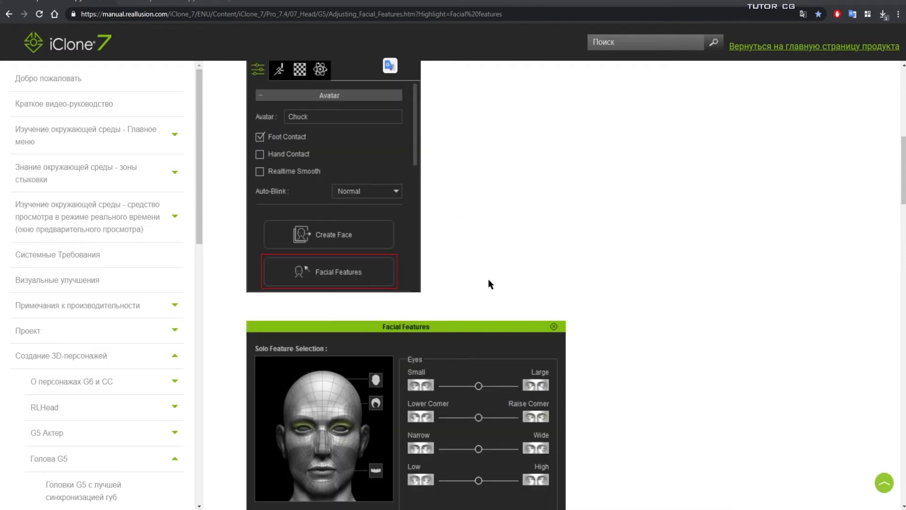
{"action": "scroll", "coordinate": [510, 166], "scroll_direction": "up", "scroll_amount": 1}
{"action": "scroll", "coordinate": [515, 207], "scroll_direction": "up", "scroll_amount": 3}
{"action": "scroll", "coordinate": [509, 239], "scroll_direction": "down", "scroll_amount": 8}
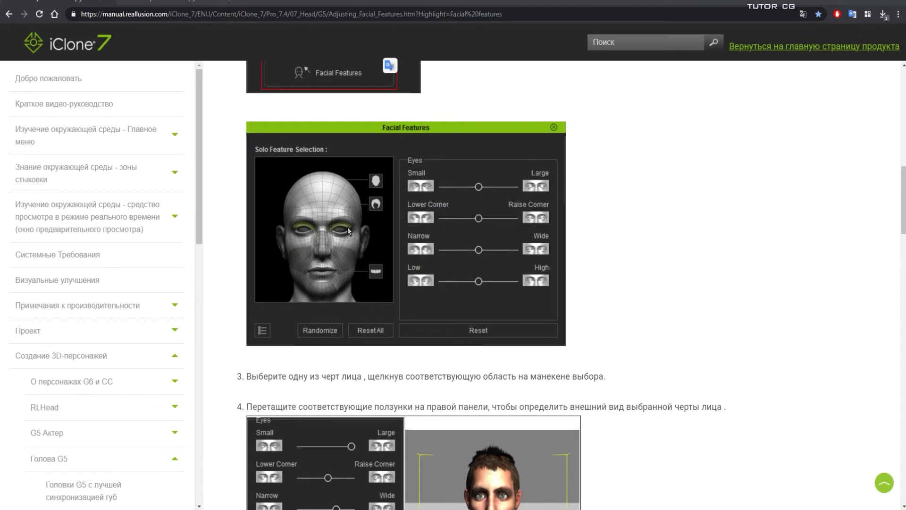
{"action": "scroll", "coordinate": [364, 262], "scroll_direction": "down", "scroll_amount": 4}
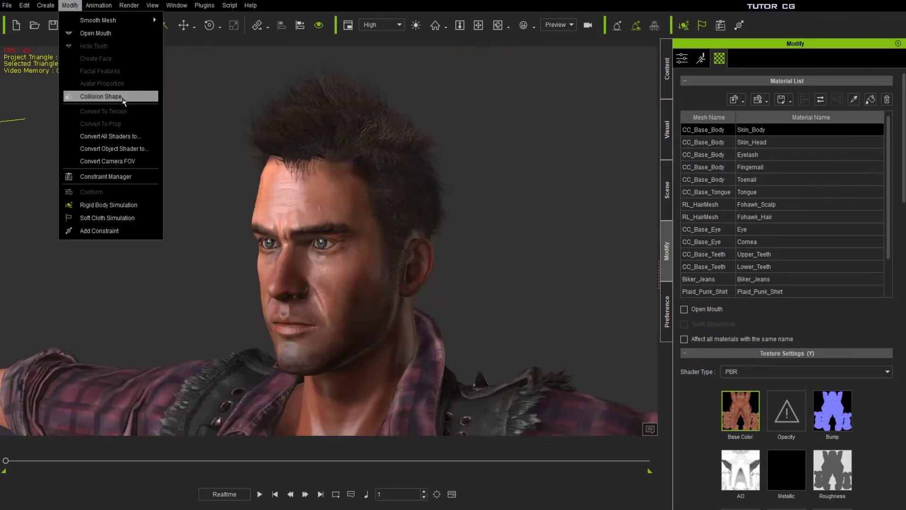
- Switch to iClone 7, open Zane's Character Collision Shape Editor and step through the torso, hip, left thigh and left calf parts
{"action": "left_click", "coordinate": [123, 97]}
{"action": "left_click_drag", "start_coordinate": [509, 79], "coordinate": [556, 65]}
{"action": "left_click", "coordinate": [484, 179]}
{"action": "left_click", "coordinate": [485, 180]}
{"action": "left_click", "coordinate": [483, 195]}
{"action": "left_click", "coordinate": [489, 215]}
{"action": "left_click", "coordinate": [492, 238]}
- Inspect the left calf's collision shape on the full figure, and select the left foot's shape to view it around the boots
{"action": "right_click_drag", "start_coordinate": [290, 159], "coordinate": [307, 250], "text": "alt"}
{"action": "middle_click_drag", "start_coordinate": [302, 184], "coordinate": [229, 29], "text": "alt"}
{"action": "left_click_drag", "start_coordinate": [267, 147], "coordinate": [283, 283], "text": "alt"}
{"action": "scroll", "coordinate": [218, 248], "scroll_direction": "down", "scroll_amount": 4}
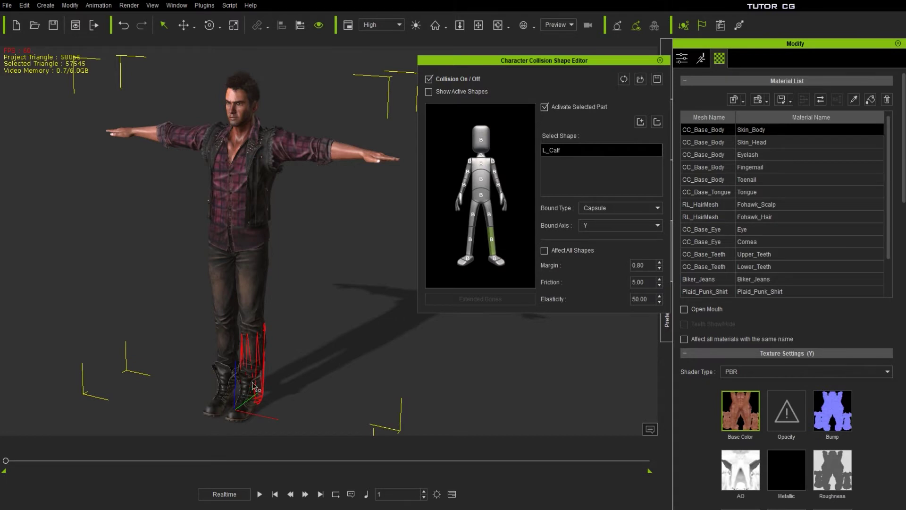
{"action": "left_click_drag", "start_coordinate": [236, 336], "coordinate": [116, 294], "text": "alt"}
{"action": "left_click_drag", "start_coordinate": [318, 320], "coordinate": [306, 296], "text": "alt"}
{"action": "left_click", "coordinate": [493, 262]}
{"action": "right_click_drag", "start_coordinate": [215, 340], "coordinate": [491, 401]}
{"action": "right_click_drag", "start_coordinate": [307, 348], "coordinate": [110, 345]}
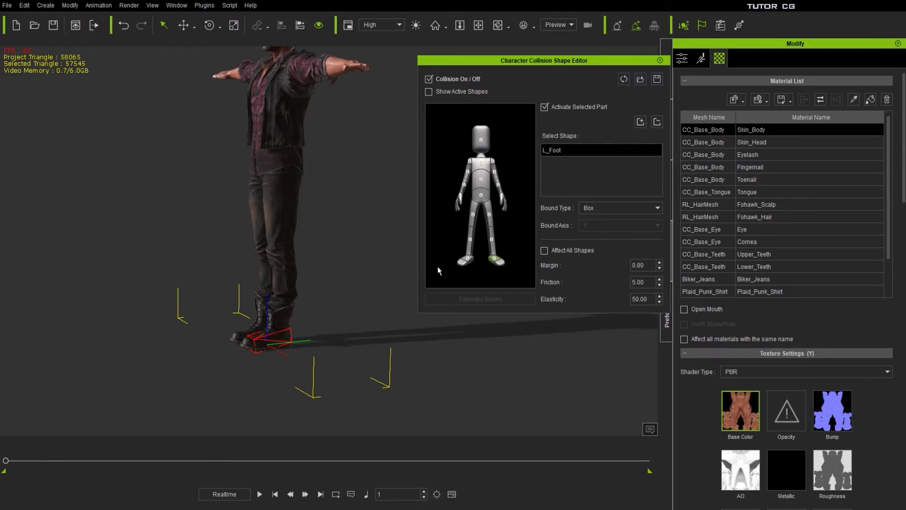
- Check the Bound Type choices for the left foot's collision shape and close the collision shape editor
{"action": "left_click", "coordinate": [632, 208]}
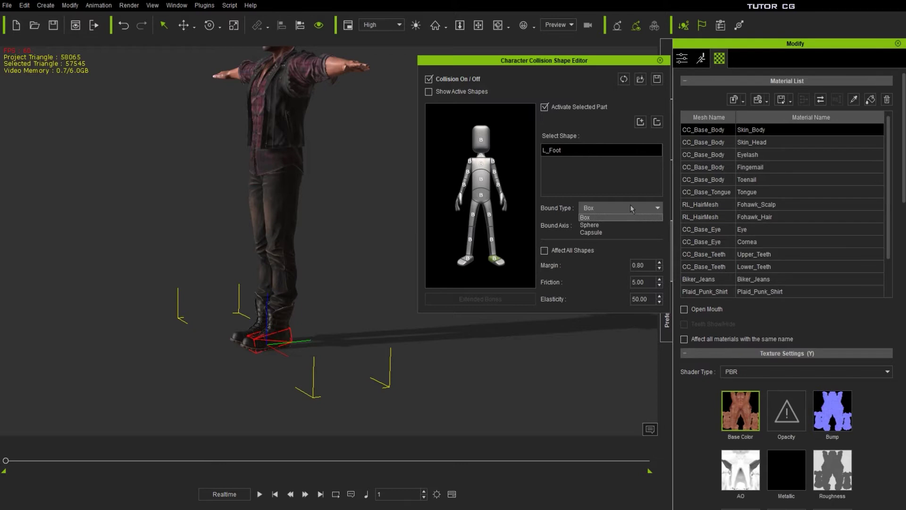
{"action": "left_click", "coordinate": [632, 208]}
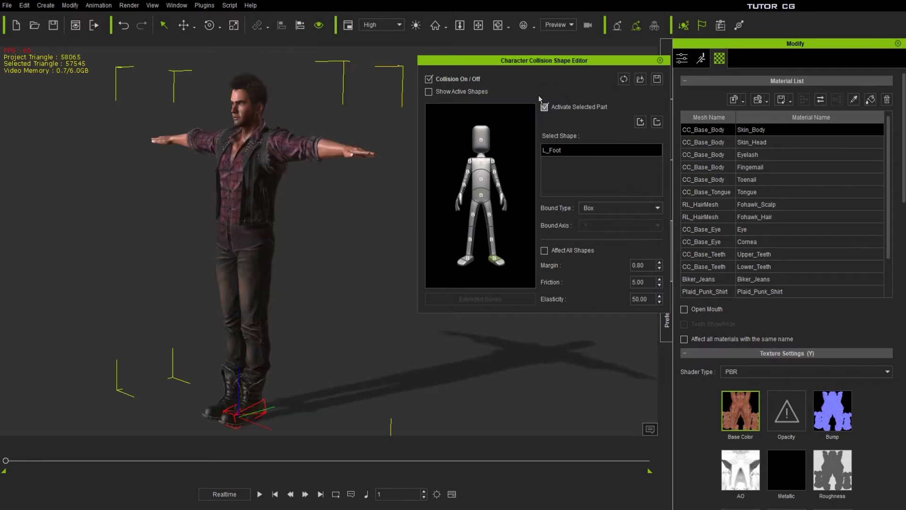
{"action": "left_click_drag", "start_coordinate": [570, 65], "coordinate": [523, 117]}
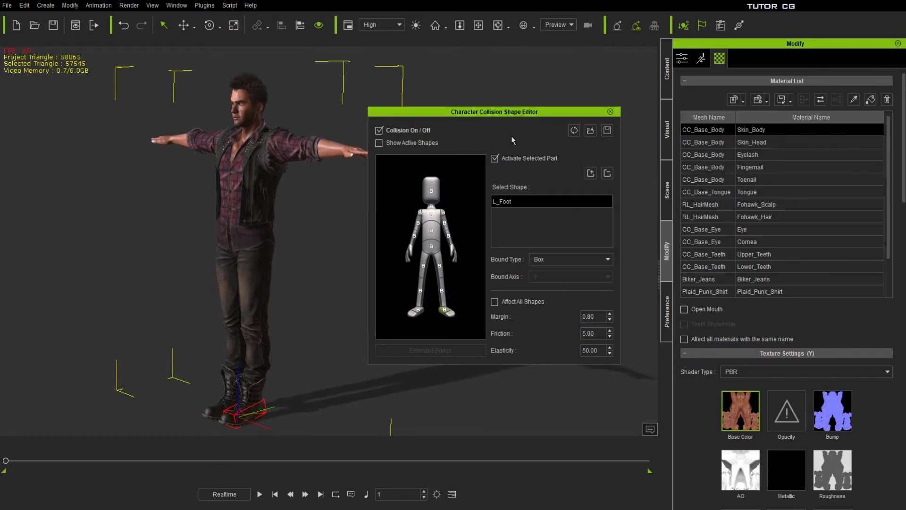
{"action": "left_click", "coordinate": [611, 111]}
- Start a new empty project and check the Convert To Terrain and Convert To Prop commands and the Terrain Snap options
{"action": "left_click", "coordinate": [70, 5]}
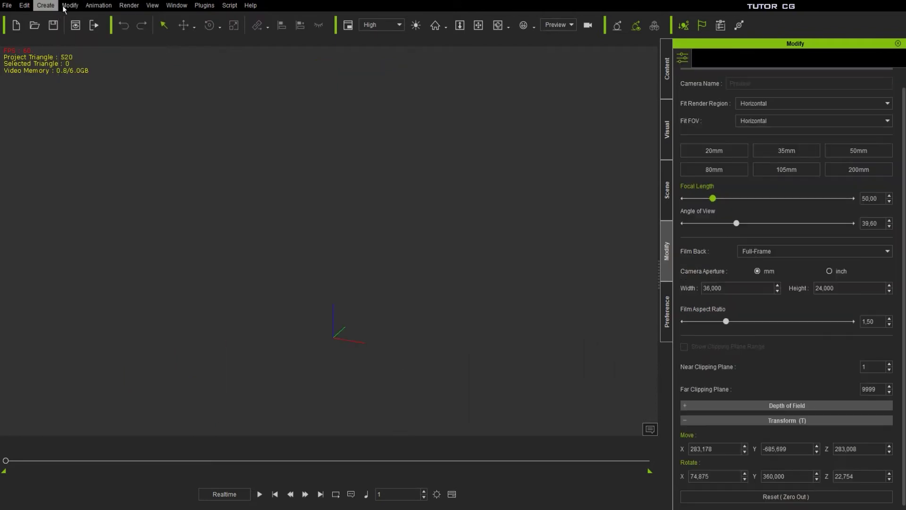
{"action": "left_click", "coordinate": [70, 5]}
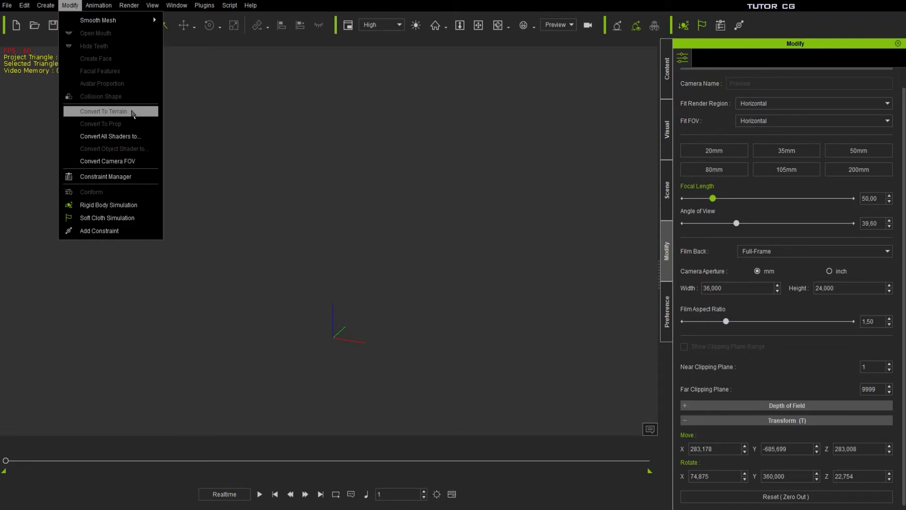
{"action": "mouse_move", "coordinate": [24, 5]}
{"action": "mouse_move", "coordinate": [91, 220]}
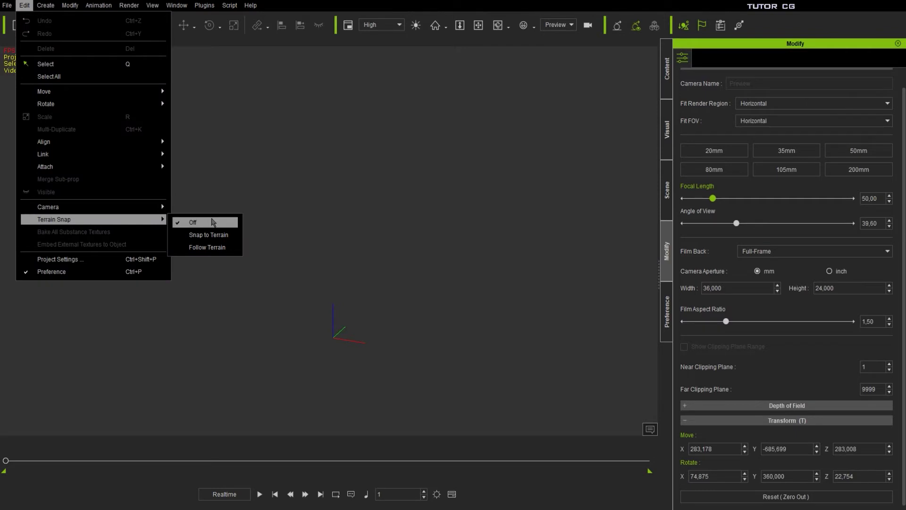
{"action": "mouse_move", "coordinate": [70, 6]}
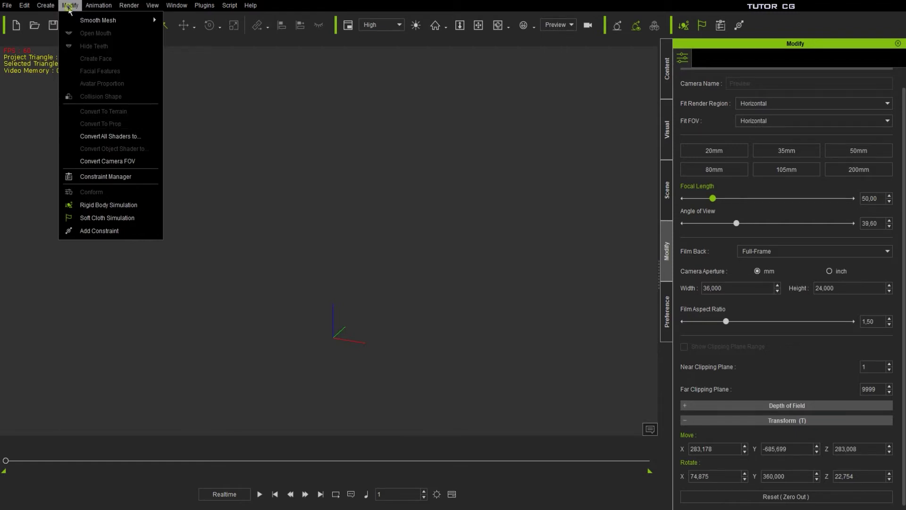
- Create a box prop at the scene origin and show the list of scene objects
{"action": "left_click", "coordinate": [46, 6]}
{"action": "left_click", "coordinate": [46, 5]}
{"action": "mouse_move", "coordinate": [95, 19]}
{"action": "left_click", "coordinate": [129, 27]}
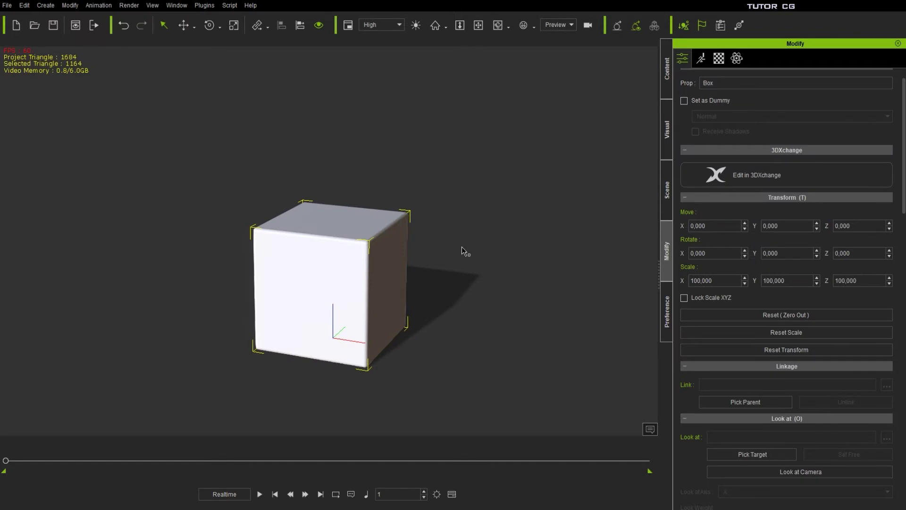
{"action": "left_click", "coordinate": [667, 196]}
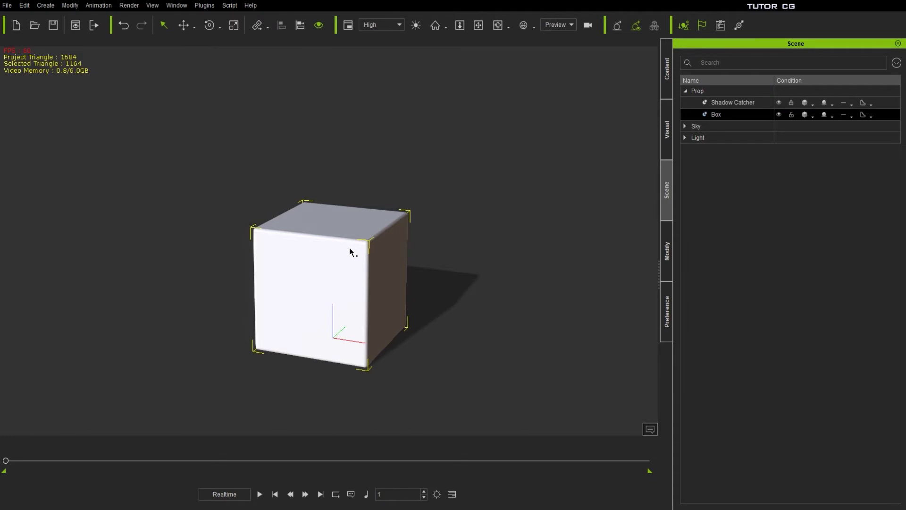
- Convert the box prop to terrain, and add the Butte terrain from the content library to the scene
{"action": "left_click", "coordinate": [70, 7]}
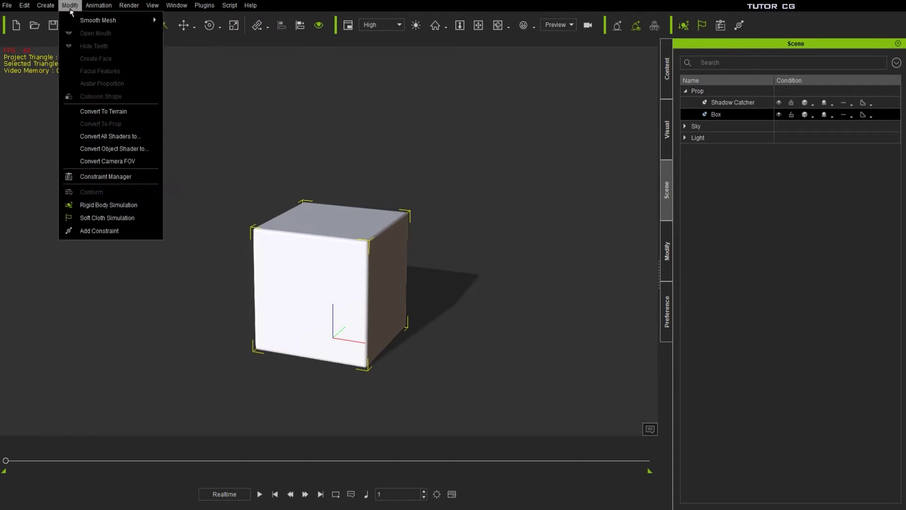
{"action": "left_click", "coordinate": [125, 112]}
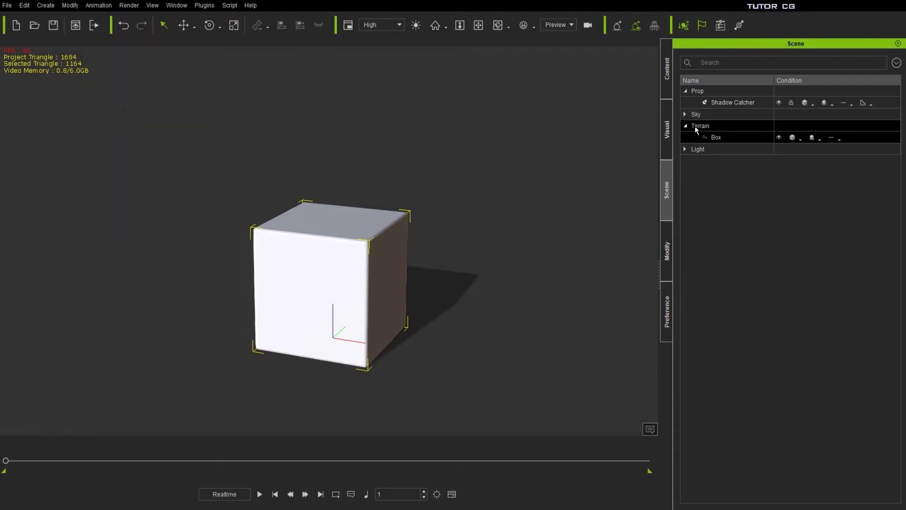
{"action": "left_click", "coordinate": [667, 75]}
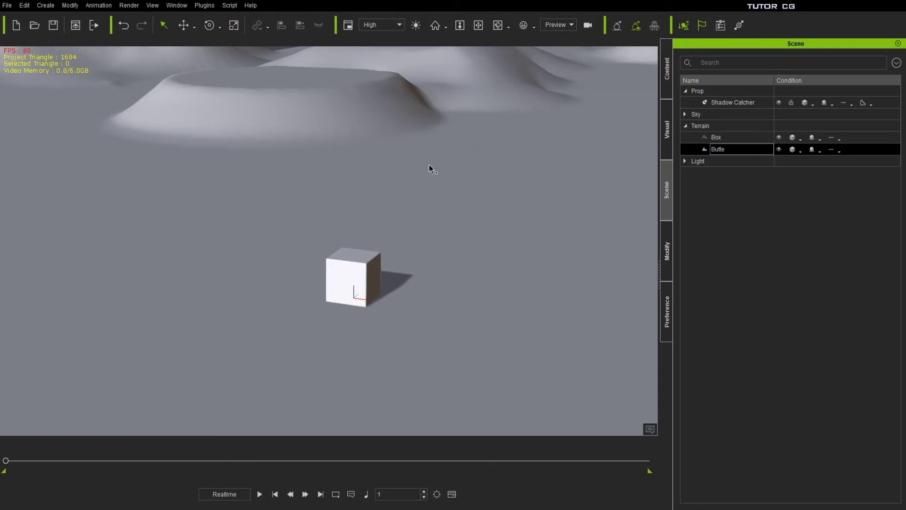
- Compare the Box and Butte terrain objects, and check whether Convert To Prop is available for Butte
{"action": "left_click", "coordinate": [731, 137]}
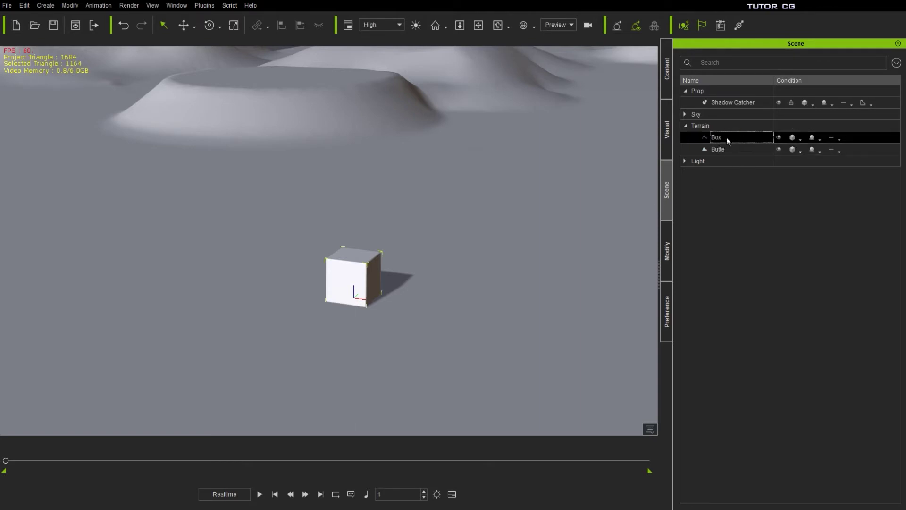
{"action": "left_click", "coordinate": [713, 150], "text": "ctrl"}
{"action": "left_click", "coordinate": [713, 150]}
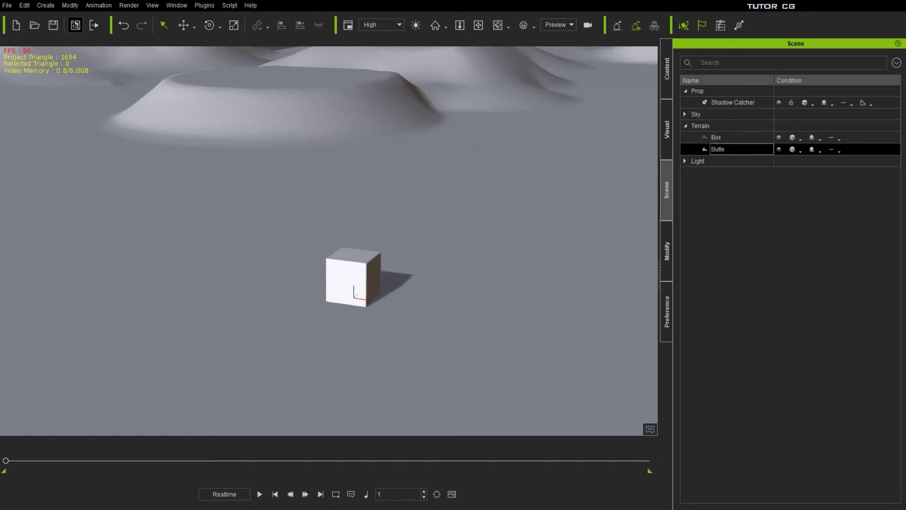
{"action": "left_click", "coordinate": [69, 5]}
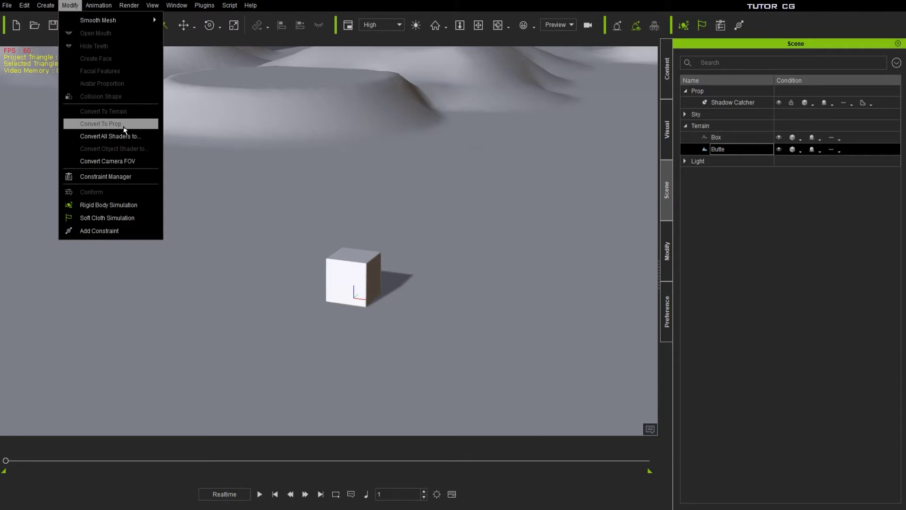
- Convert the Box terrain back to a prop
{"action": "left_click", "coordinate": [726, 138]}
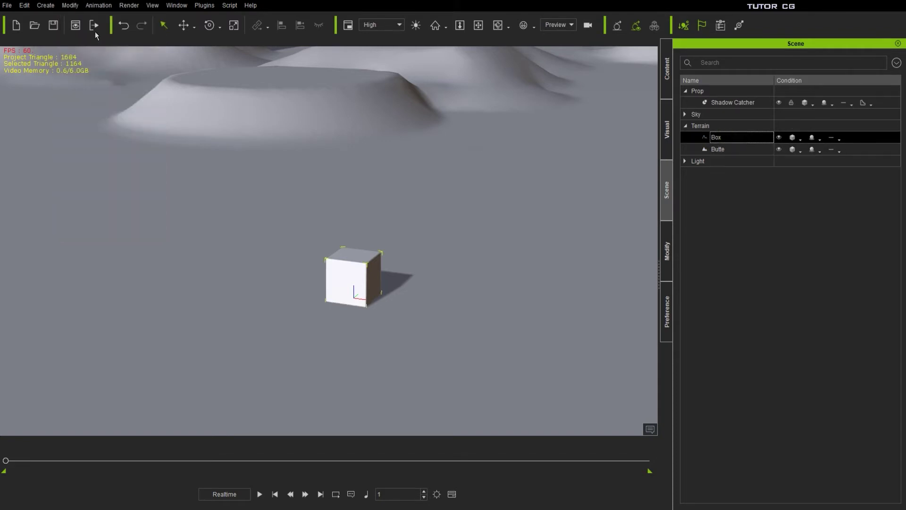
{"action": "left_click", "coordinate": [70, 5]}
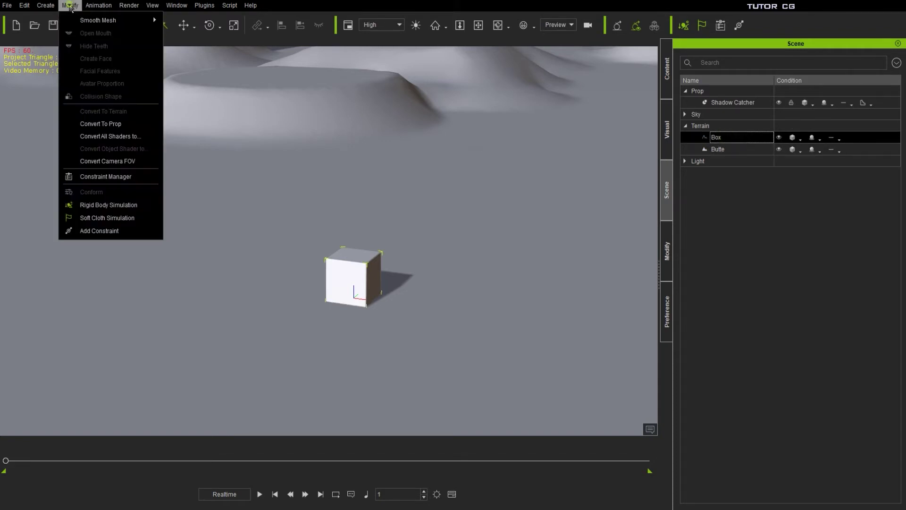
{"action": "left_click", "coordinate": [131, 125]}
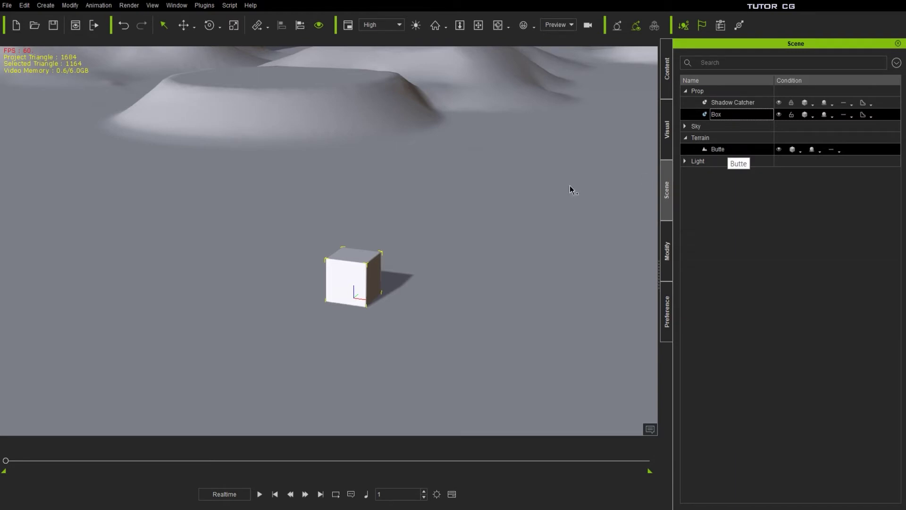
- Check the PBR and Traditional shader types for Convert All Shaders, select Traditional, and close the dialog without converting
{"action": "right_click_drag", "start_coordinate": [412, 163], "coordinate": [558, 251]}
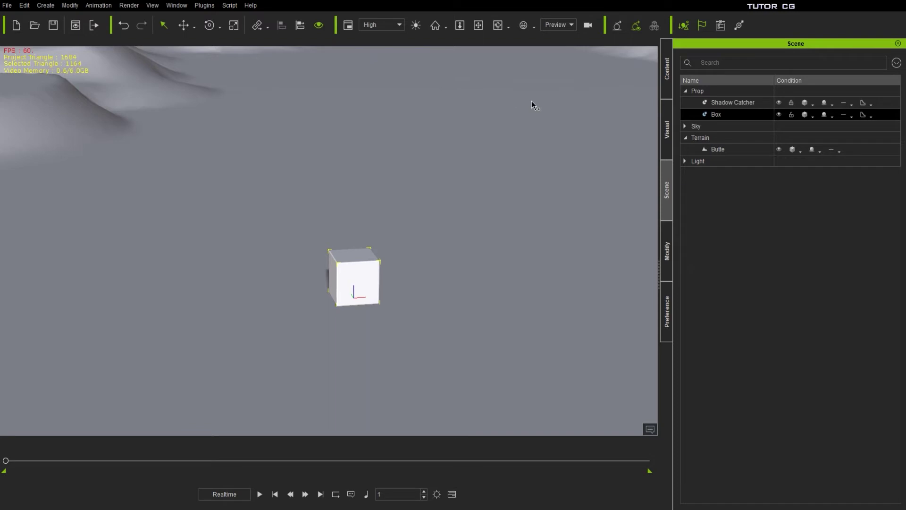
{"action": "middle_click_drag", "start_coordinate": [393, 167], "coordinate": [120, 176]}
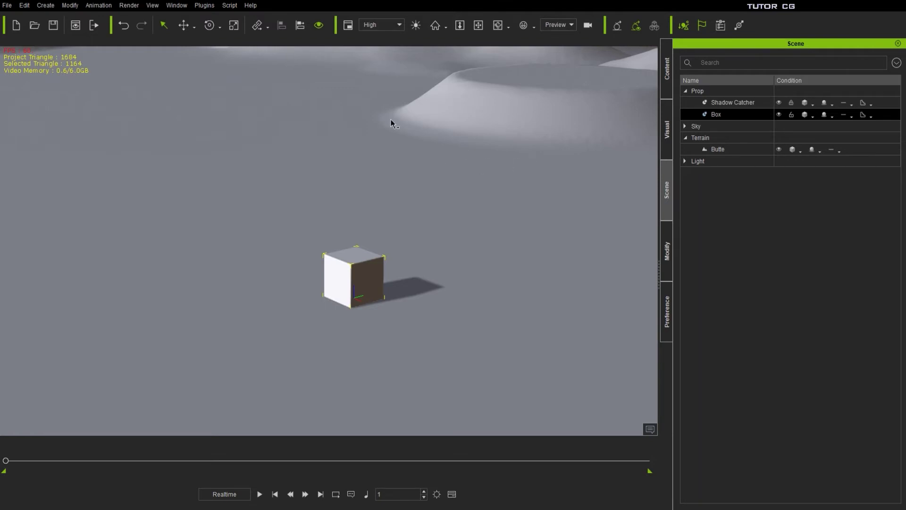
{"action": "left_click", "coordinate": [71, 7]}
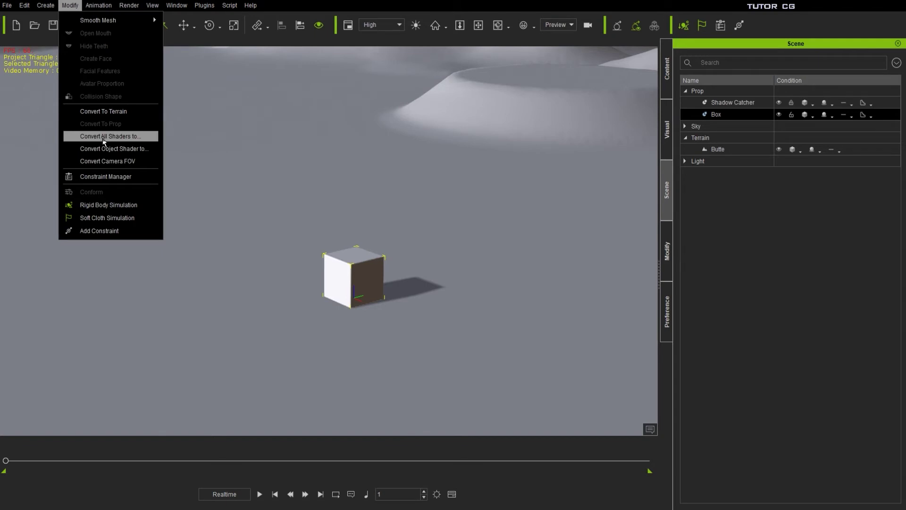
{"action": "left_click", "coordinate": [104, 138]}
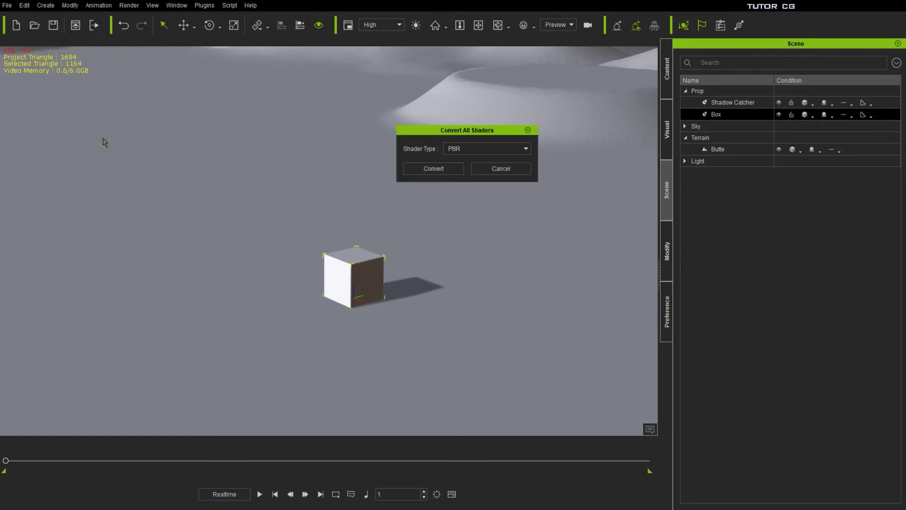
{"action": "left_click", "coordinate": [504, 134]}
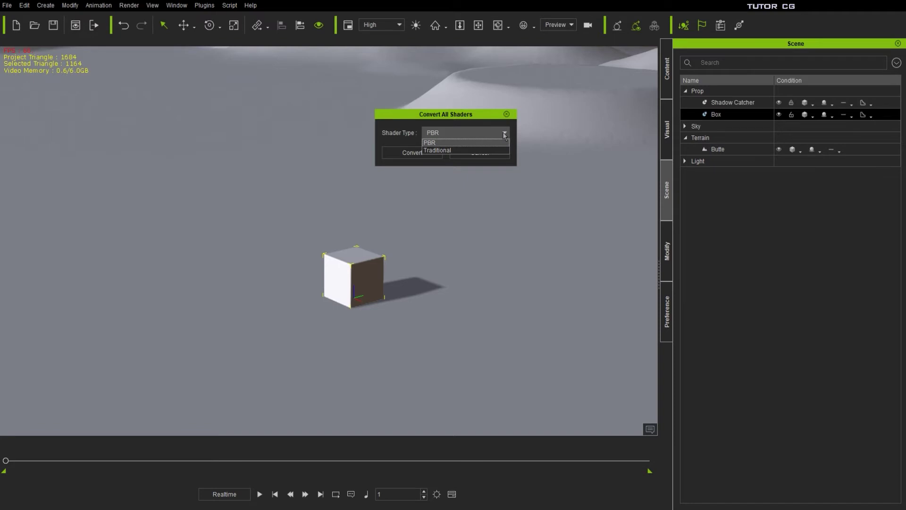
{"action": "left_click", "coordinate": [504, 134]}
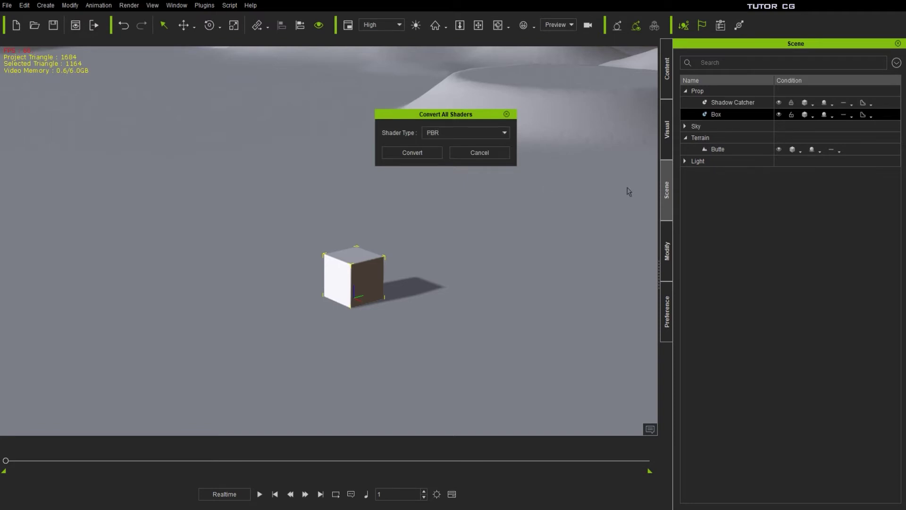
{"action": "left_click", "coordinate": [505, 136]}
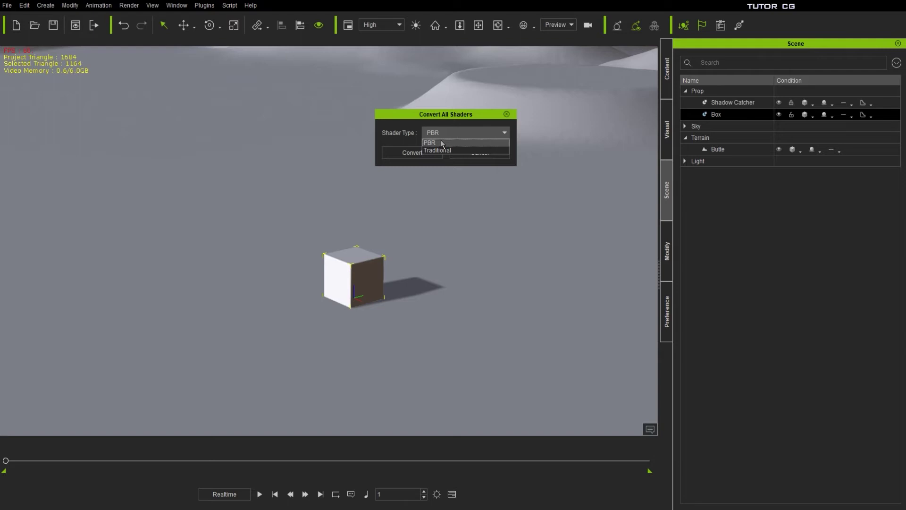
{"action": "left_click", "coordinate": [440, 141]}
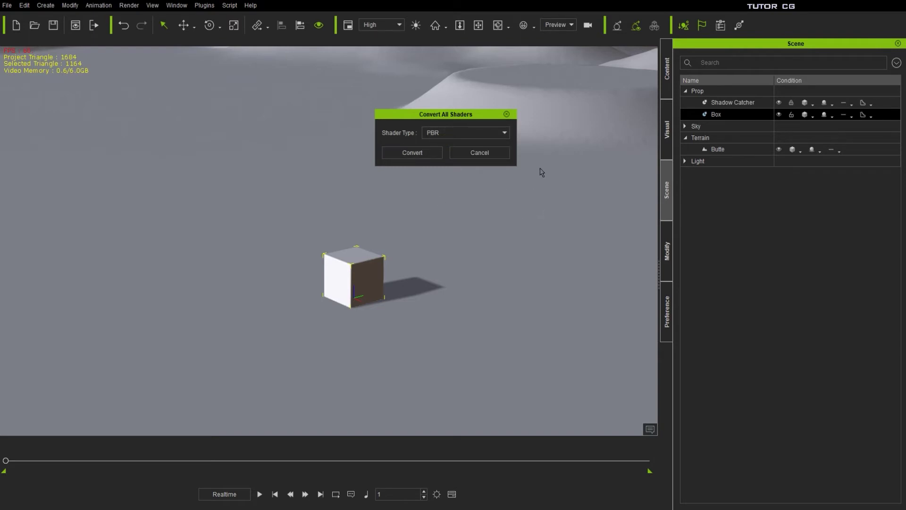
{"action": "left_click", "coordinate": [506, 134]}
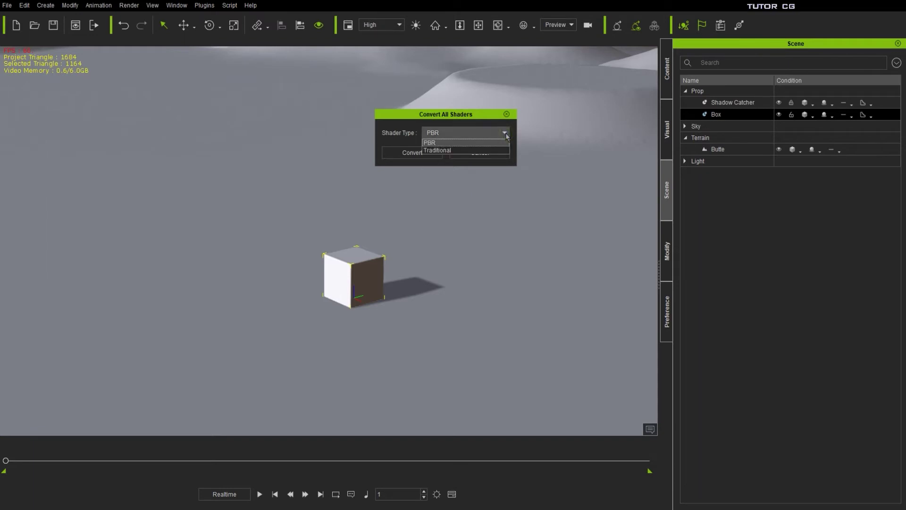
{"action": "left_click", "coordinate": [458, 149]}
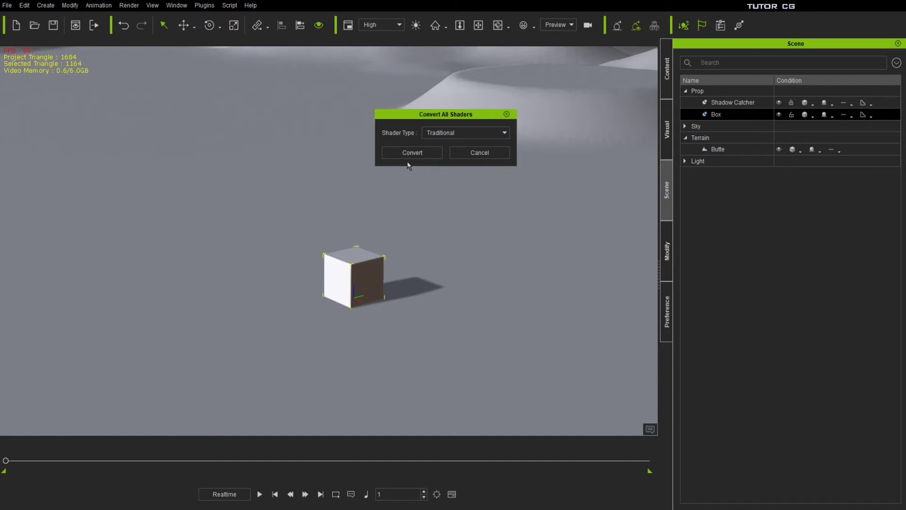
{"action": "left_click", "coordinate": [507, 115]}
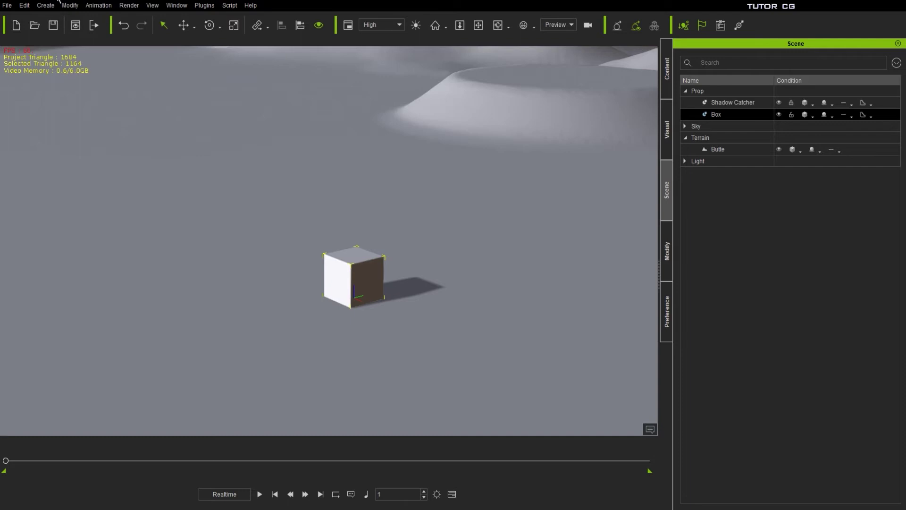
- Convert the camera FOV with Fit FOV set to Vertical (iClone 6)
{"action": "left_click", "coordinate": [70, 5]}
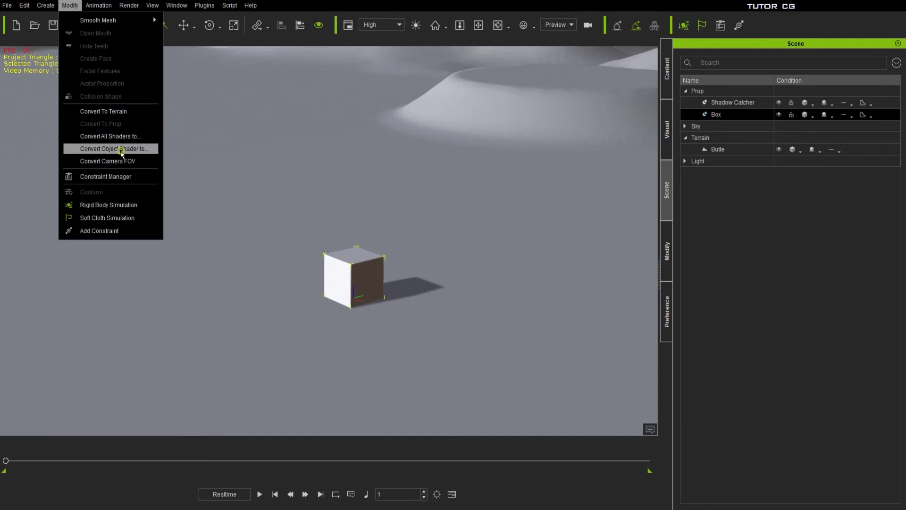
{"action": "left_click", "coordinate": [138, 161]}
{"action": "left_click_drag", "start_coordinate": [378, 142], "coordinate": [365, 134]}
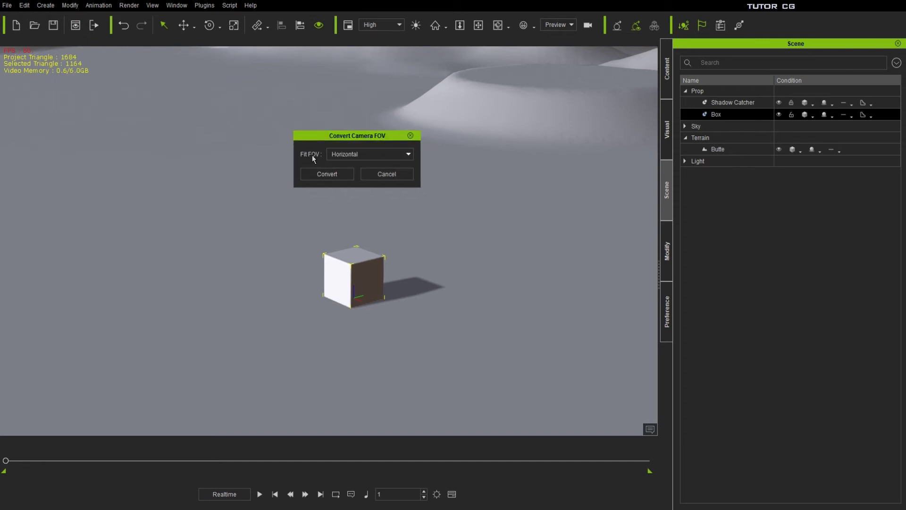
{"action": "left_click", "coordinate": [332, 154]}
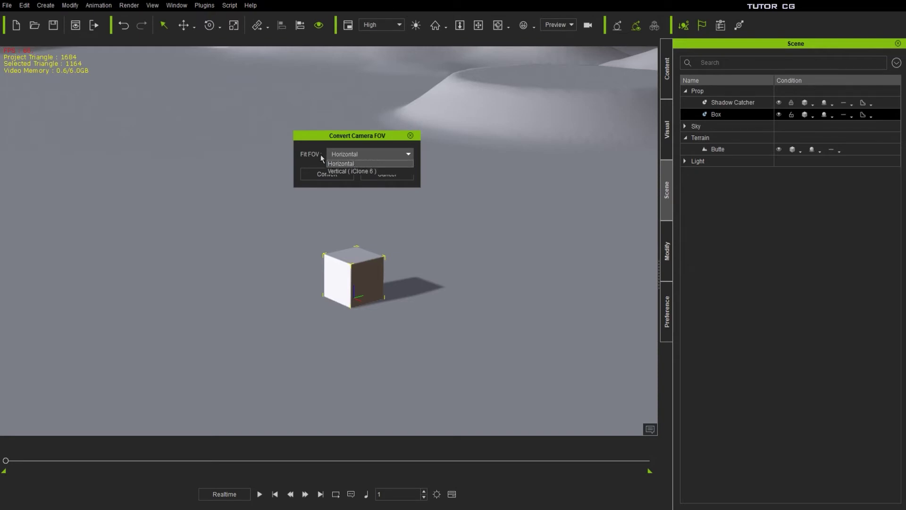
{"action": "left_click", "coordinate": [365, 171]}
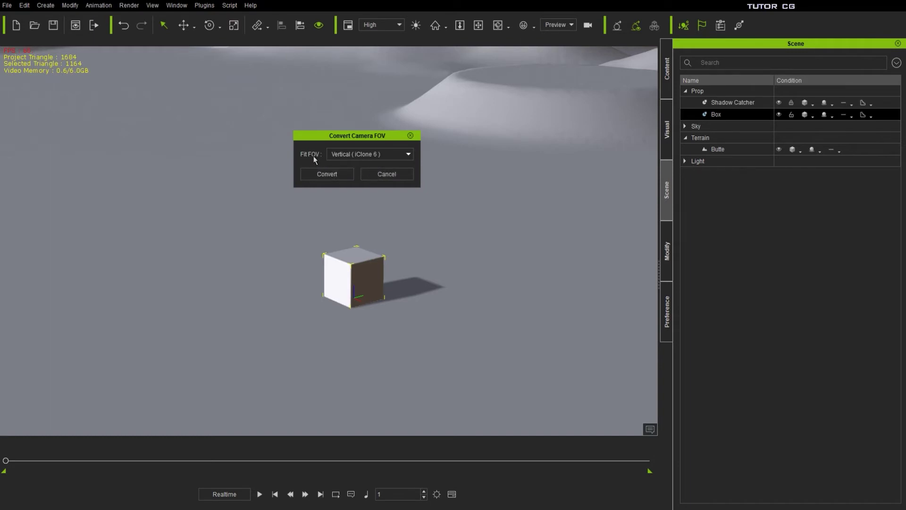
{"action": "left_click", "coordinate": [332, 174]}
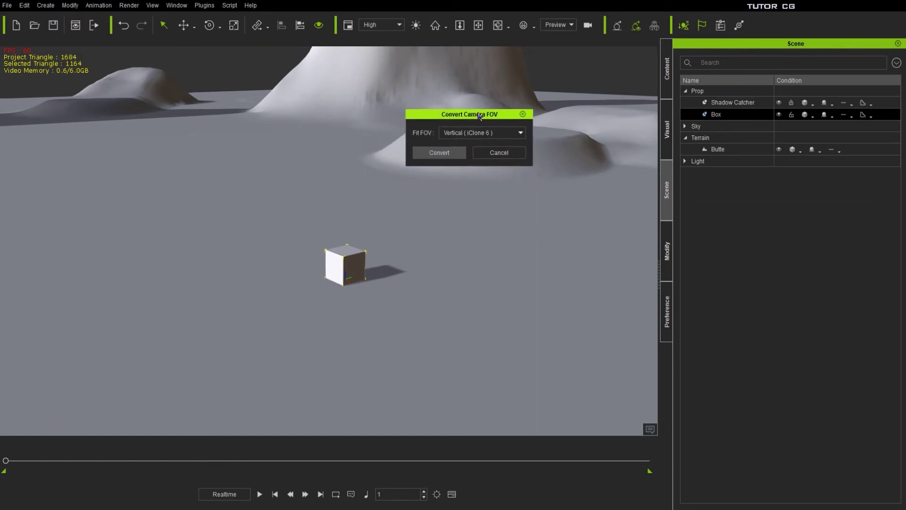
{"action": "left_click_drag", "start_coordinate": [478, 114], "coordinate": [489, 110]}
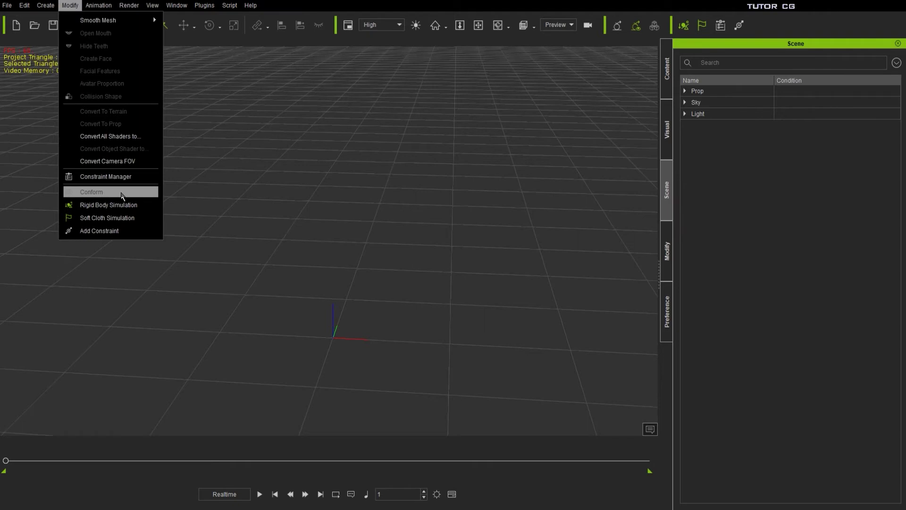
- Start a new empty project, add the 2.Base Male avatar, and frame the figure's upper body
{"action": "left_click", "coordinate": [667, 71]}
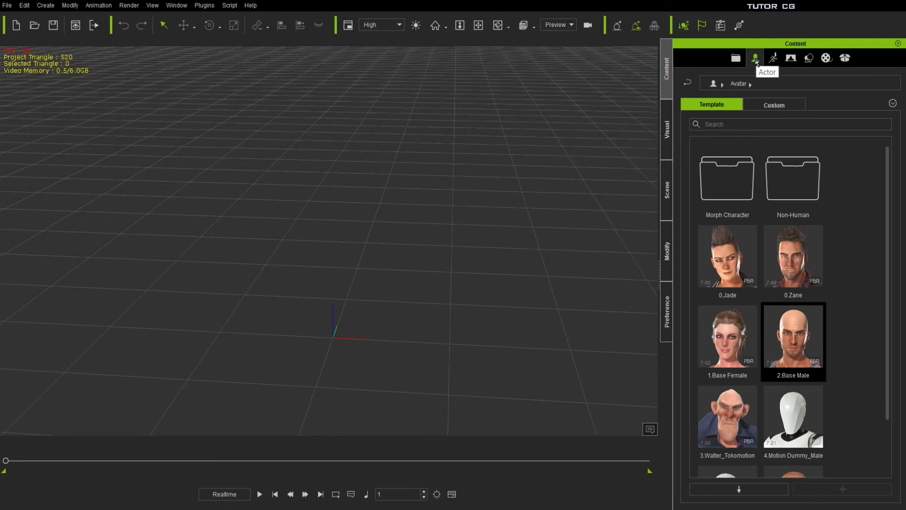
{"action": "scroll", "coordinate": [782, 274], "scroll_direction": "down", "scroll_amount": 1}
{"action": "double_click", "coordinate": [782, 274]}
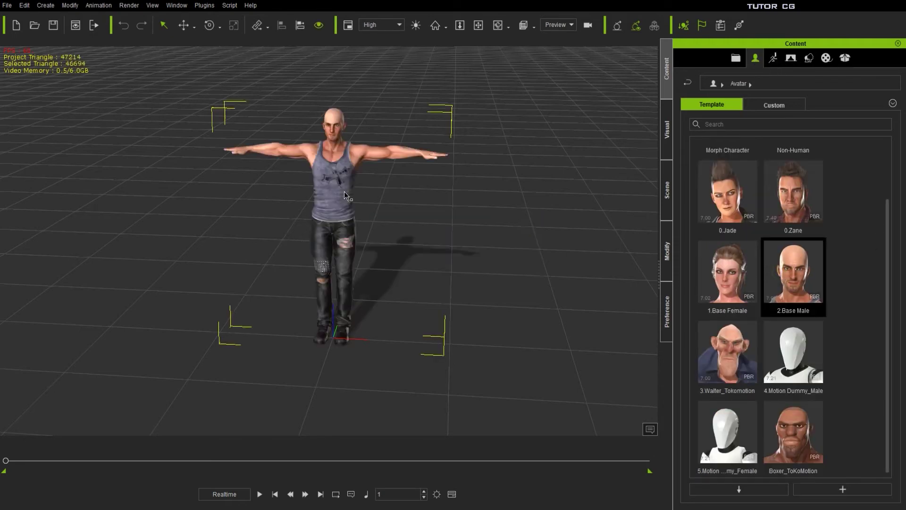
{"action": "left_click_drag", "start_coordinate": [380, 205], "coordinate": [246, 203], "text": "alt"}
{"action": "right_click_drag", "start_coordinate": [368, 201], "coordinate": [390, 69], "text": "alt"}
{"action": "middle_click_drag", "start_coordinate": [346, 165], "coordinate": [408, 151], "text": "alt"}
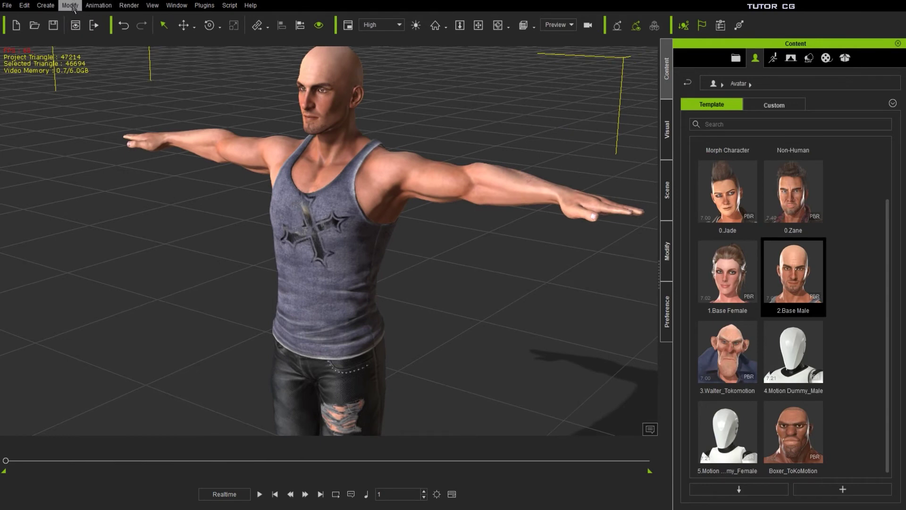
- Select the Tank top among the Male2 avatar's items and open its Conform Clothing settings
{"action": "left_click", "coordinate": [70, 5]}
{"action": "left_click", "coordinate": [666, 189]}
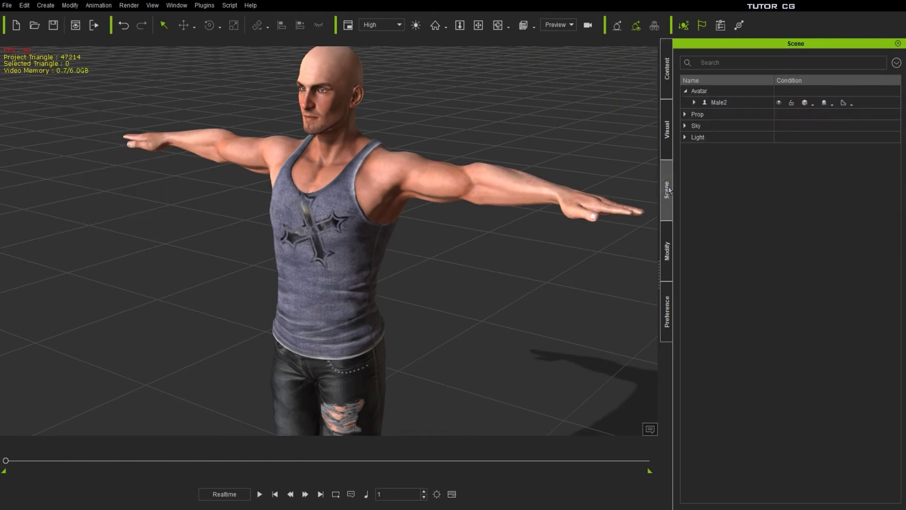
{"action": "left_click", "coordinate": [694, 102]}
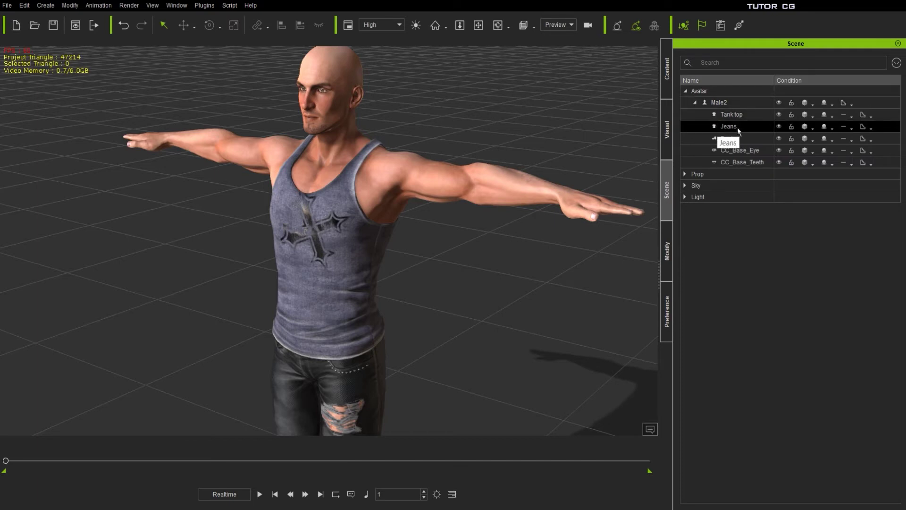
{"action": "left_click", "coordinate": [735, 115]}
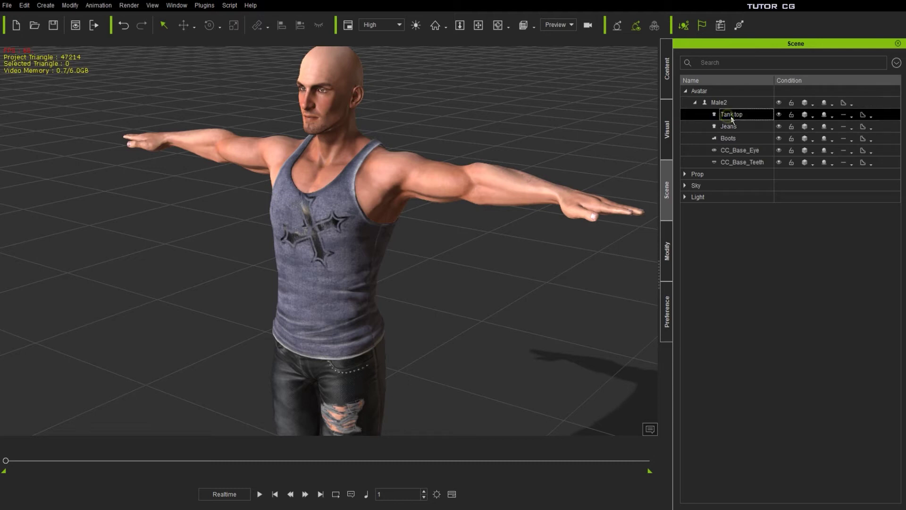
{"action": "left_click", "coordinate": [69, 5]}
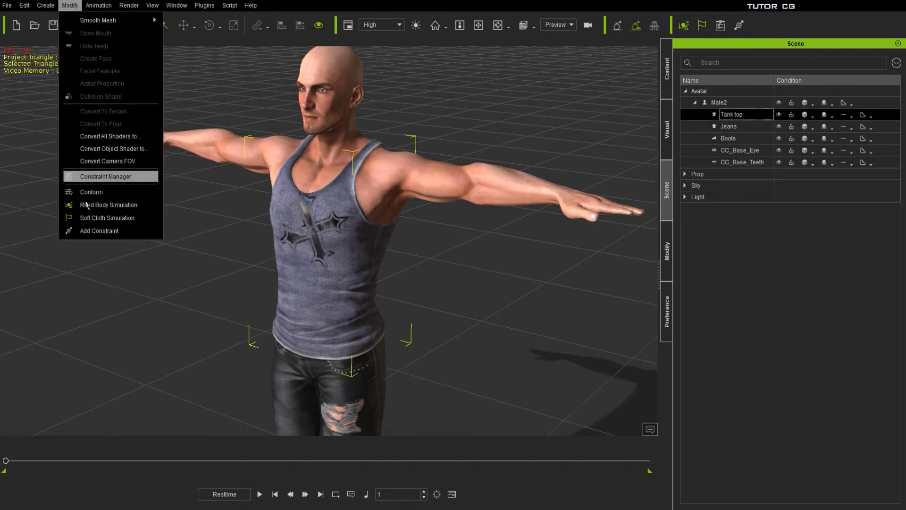
{"action": "left_click", "coordinate": [112, 194]}
- Try switching Enable Conforming off and on for the tank top, and inspect its fit around the torso
{"action": "left_click", "coordinate": [479, 71]}
{"action": "left_click", "coordinate": [478, 70]}
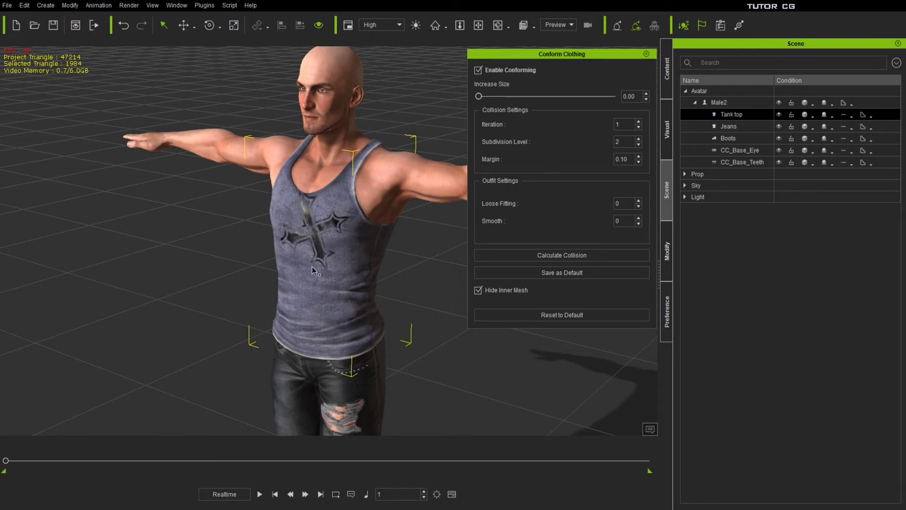
{"action": "left_click_drag", "start_coordinate": [352, 259], "coordinate": [332, 247], "text": "alt"}
{"action": "right_click_drag", "start_coordinate": [364, 162], "coordinate": [385, 133], "text": "alt"}
{"action": "middle_click_drag", "start_coordinate": [301, 134], "coordinate": [316, 146], "text": "alt"}
{"action": "left_click_drag", "start_coordinate": [331, 183], "coordinate": [392, 146], "text": "alt"}
{"action": "left_click_drag", "start_coordinate": [240, 206], "coordinate": [354, 286], "text": "alt"}
{"action": "right_click_drag", "start_coordinate": [354, 287], "coordinate": [341, 307], "text": "alt"}
{"action": "middle_click_drag", "start_coordinate": [341, 307], "coordinate": [331, 252], "text": "alt"}
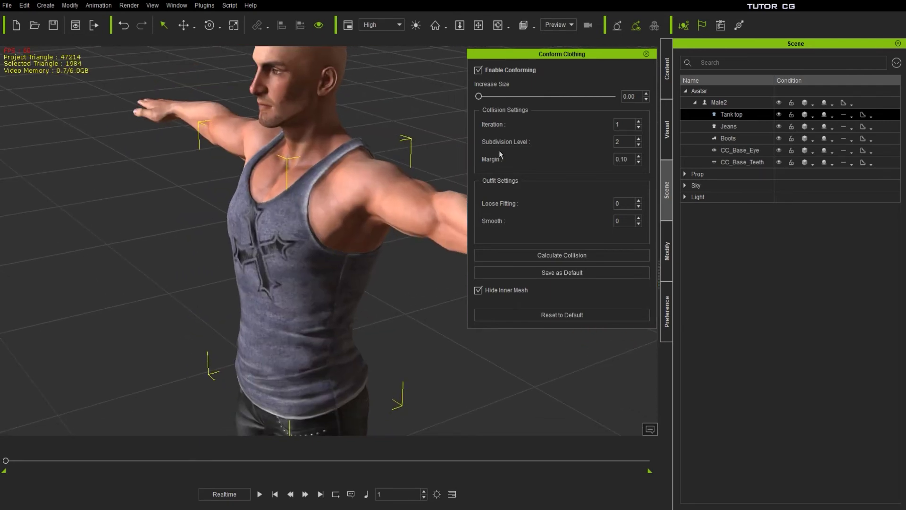
- Set the tank top's Increase Size to 1.34 and try raising and lowering its collision Iteration while checking the fit
{"action": "left_click_drag", "start_coordinate": [478, 96], "coordinate": [514, 97]}
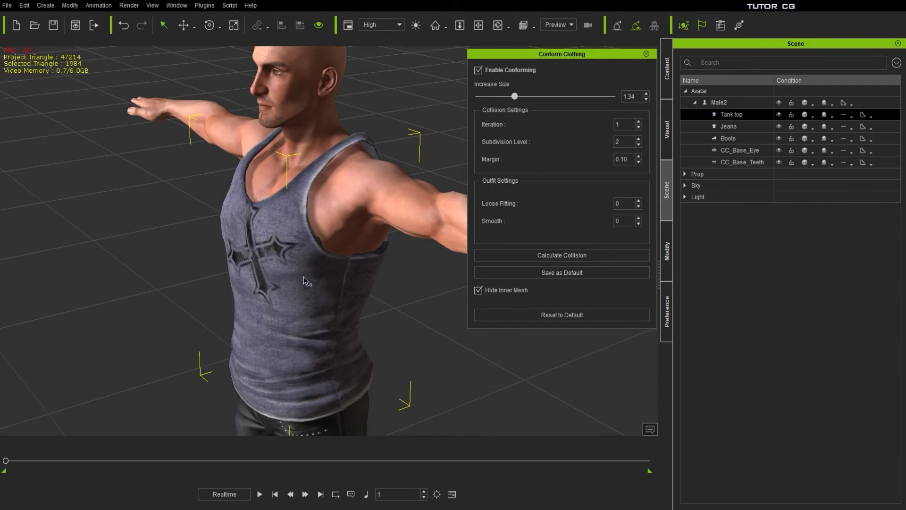
{"action": "right_click_drag", "start_coordinate": [304, 277], "coordinate": [286, 276]}
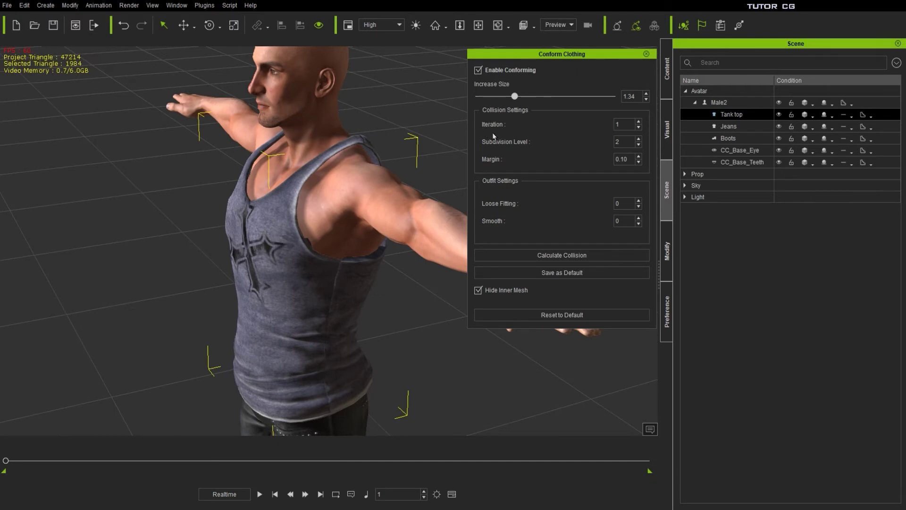
{"action": "left_click", "coordinate": [638, 123]}
{"action": "left_click", "coordinate": [638, 121]}
{"action": "left_click", "coordinate": [638, 127]}
{"action": "left_click", "coordinate": [639, 127]}
{"action": "left_click_drag", "start_coordinate": [341, 257], "coordinate": [361, 261], "text": "alt"}
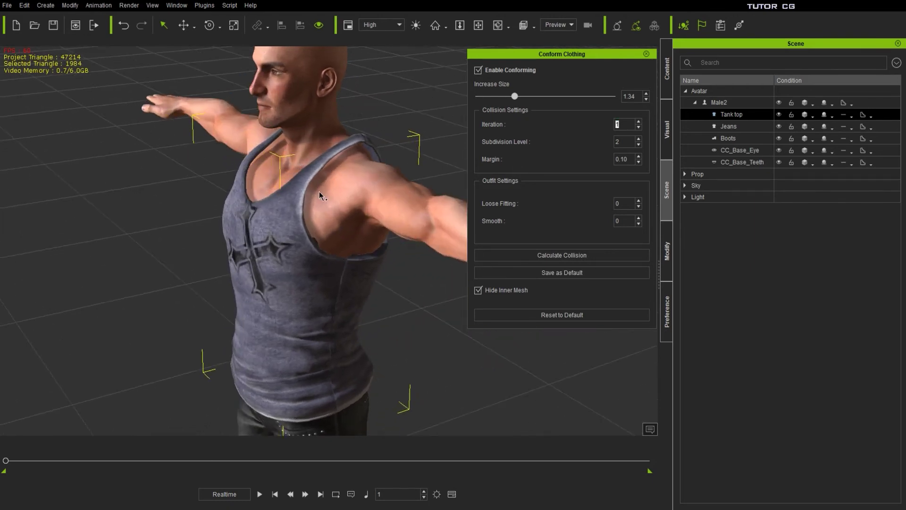
{"action": "left_click_drag", "start_coordinate": [334, 186], "coordinate": [324, 187], "text": "alt"}
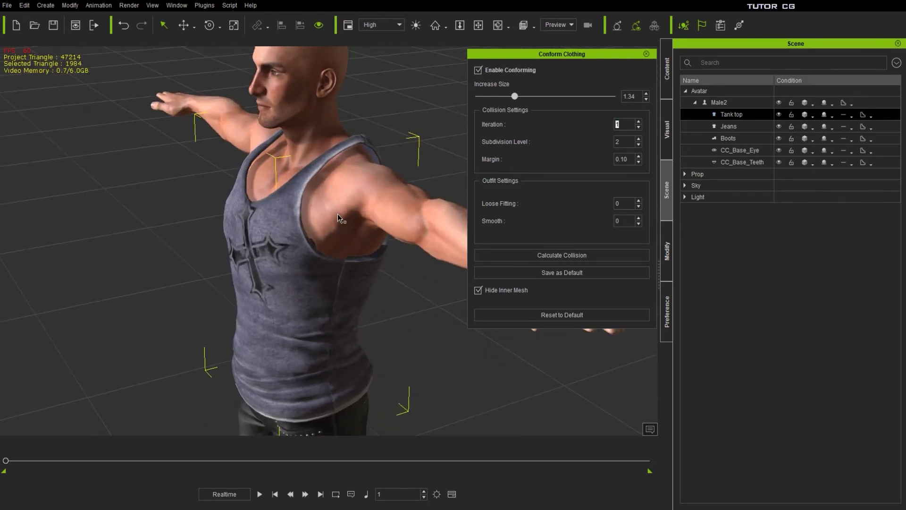
{"action": "scroll", "coordinate": [336, 218], "scroll_direction": "up", "scroll_amount": 3}
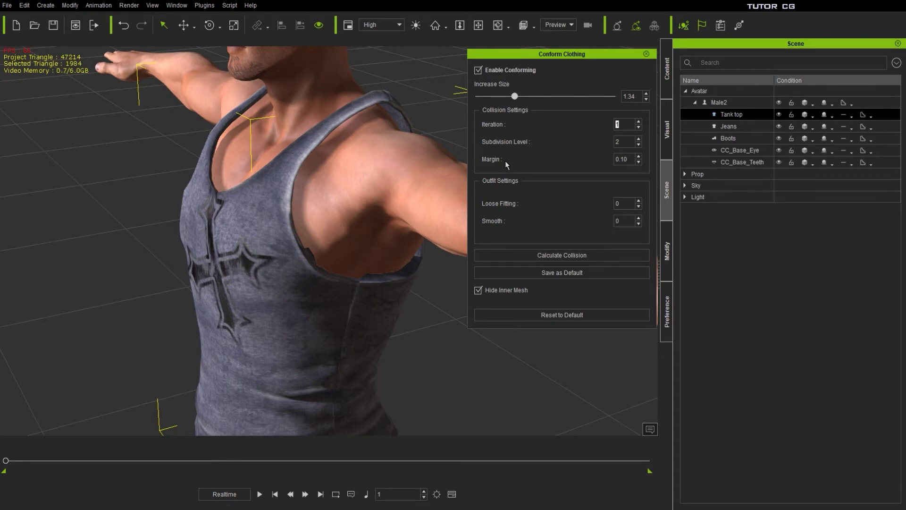
- Examine the Margin and Smooth settings and view the tank top's fit from the side and front
{"action": "left_click_drag", "start_coordinate": [620, 159], "coordinate": [633, 157]}
{"action": "left_click", "coordinate": [626, 159]}
{"action": "key", "text": "Left"}
{"action": "key", "text": "Left"}
{"action": "double_click", "coordinate": [624, 222]}
{"action": "right_click_drag", "start_coordinate": [300, 212], "coordinate": [290, 225]}
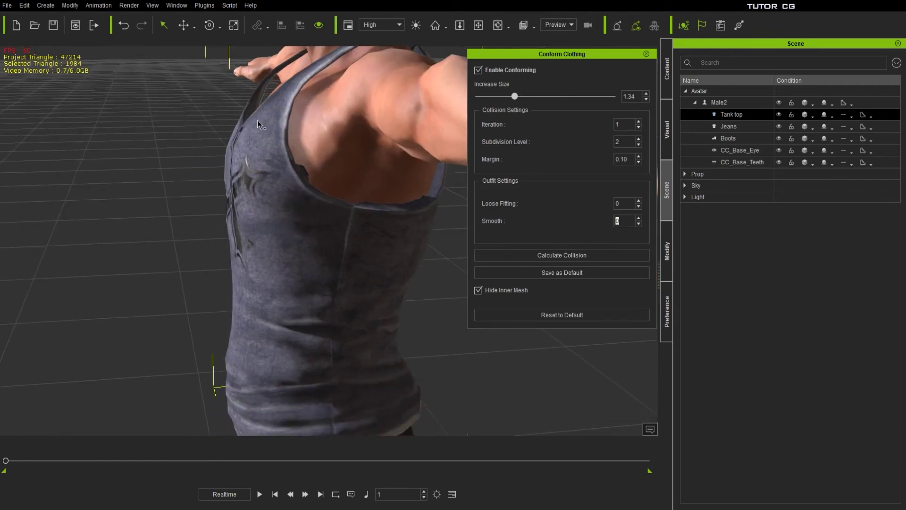
{"action": "right_click_drag", "start_coordinate": [300, 250], "coordinate": [375, 211]}
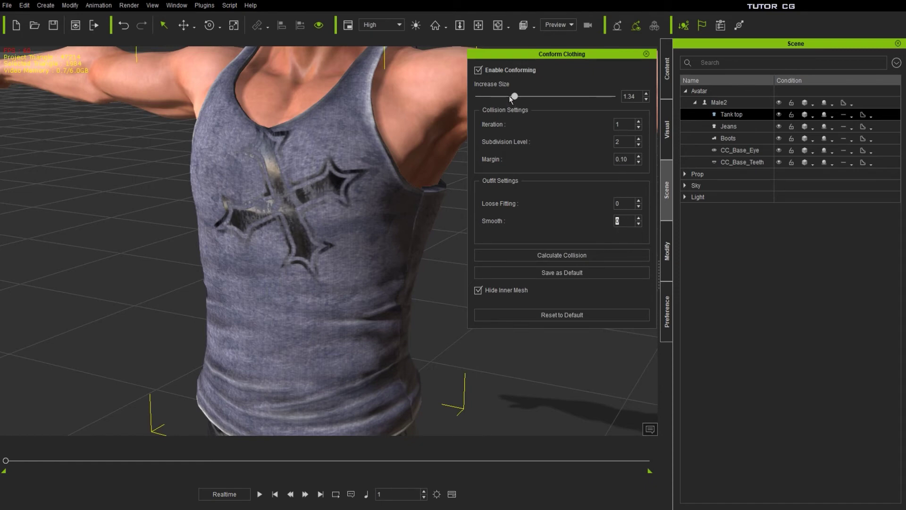
- Set the tank top's Increase Size to 3.39 and save the conforming settings as default
{"action": "left_click_drag", "start_coordinate": [514, 96], "coordinate": [570, 96]}
{"action": "left_click_drag", "start_coordinate": [347, 236], "coordinate": [290, 221], "text": "alt"}
{"action": "right_click_drag", "start_coordinate": [365, 211], "coordinate": [366, 220], "text": "alt"}
{"action": "scroll", "coordinate": [365, 220], "scroll_direction": "down", "scroll_amount": 3}
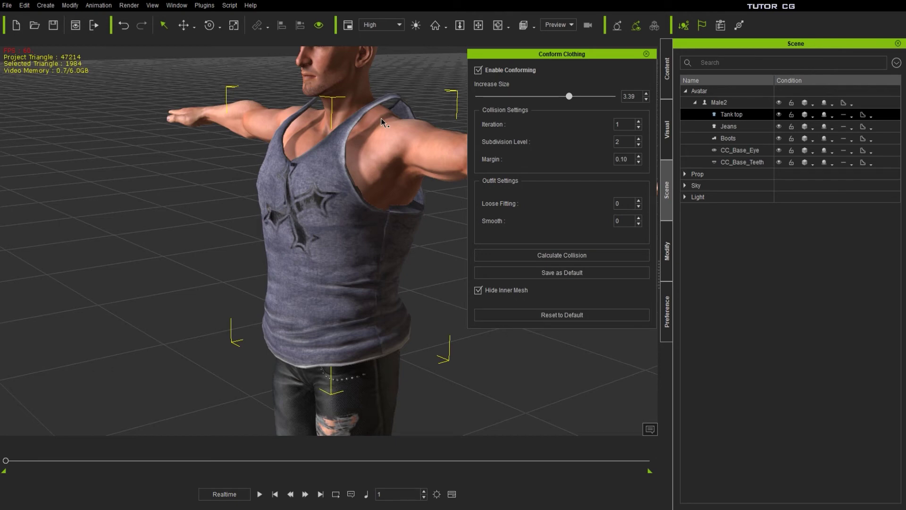
{"action": "left_click", "coordinate": [563, 273]}
{"action": "left_click_drag", "start_coordinate": [268, 196], "coordinate": [146, 191], "text": "alt"}
{"action": "scroll", "coordinate": [354, 198], "scroll_direction": "up", "scroll_amount": 5}
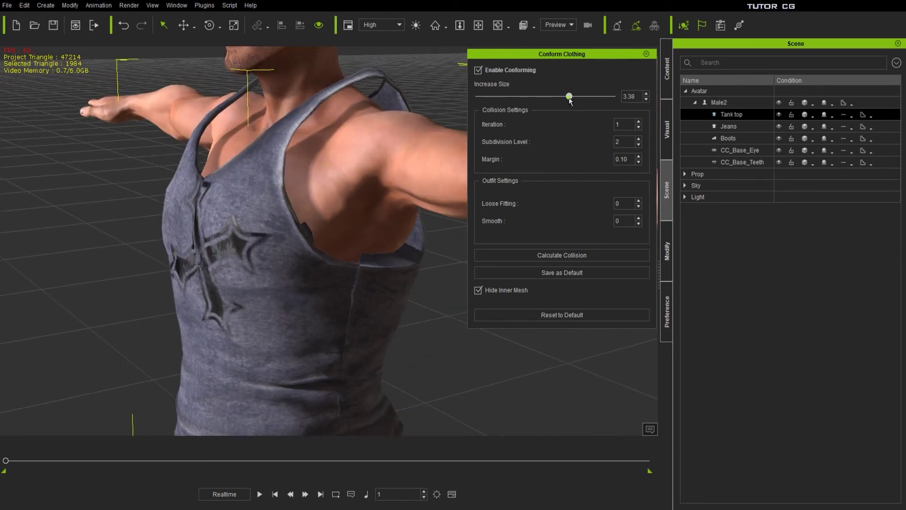
- Set the tank top's Increase Size to 1.18 and inspect the fabric around the shoulder and armhole
{"action": "left_click_drag", "start_coordinate": [569, 96], "coordinate": [510, 101]}
{"action": "middle_click_drag", "start_coordinate": [362, 132], "coordinate": [340, 202]}
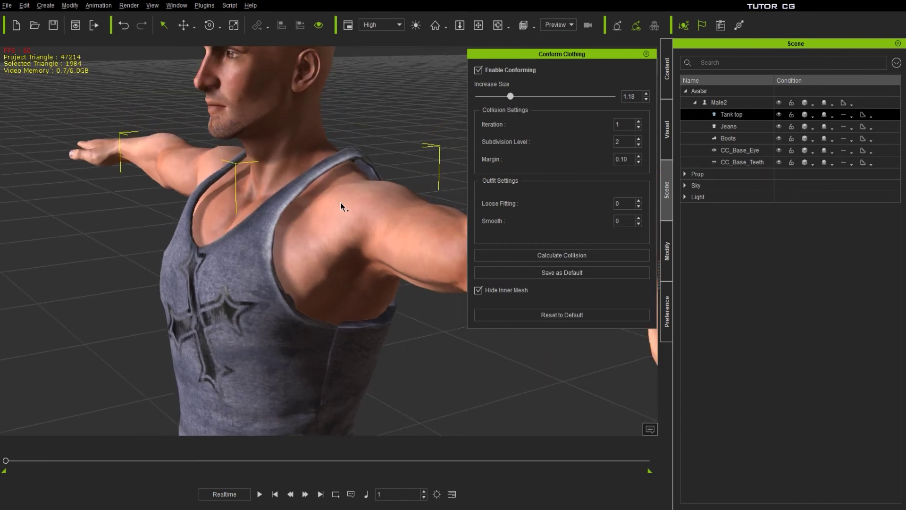
{"action": "scroll", "coordinate": [332, 212], "scroll_direction": "up", "scroll_amount": 5}
{"action": "right_click_drag", "start_coordinate": [361, 186], "coordinate": [377, 86]}
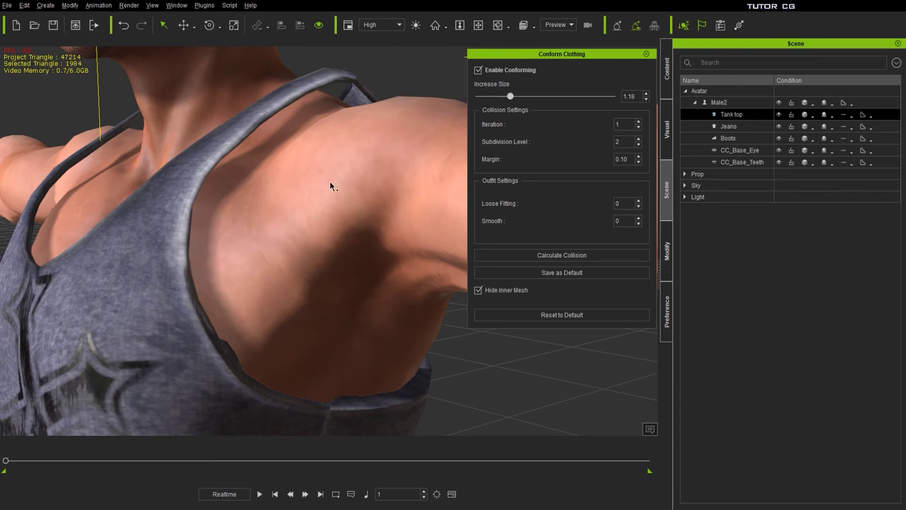
- Set Iteration, Subdivision Level and Margin to 0, and calculate the tank top's collision
{"action": "type", "text": "0.1"}
{"action": "left_click_drag", "start_coordinate": [625, 122], "coordinate": [614, 156]}
{"action": "type", "text": "0"}
{"action": "scroll", "coordinate": [613, 158], "scroll_direction": "down", "scroll_amount": 1}
{"action": "left_click", "coordinate": [589, 254]}
- Set Loose Fitting to 5 and calculate the collision to see its effect on the tank top
{"action": "double_click", "coordinate": [624, 203]}
{"action": "type", "text": "5"}
{"action": "key", "text": "Return"}
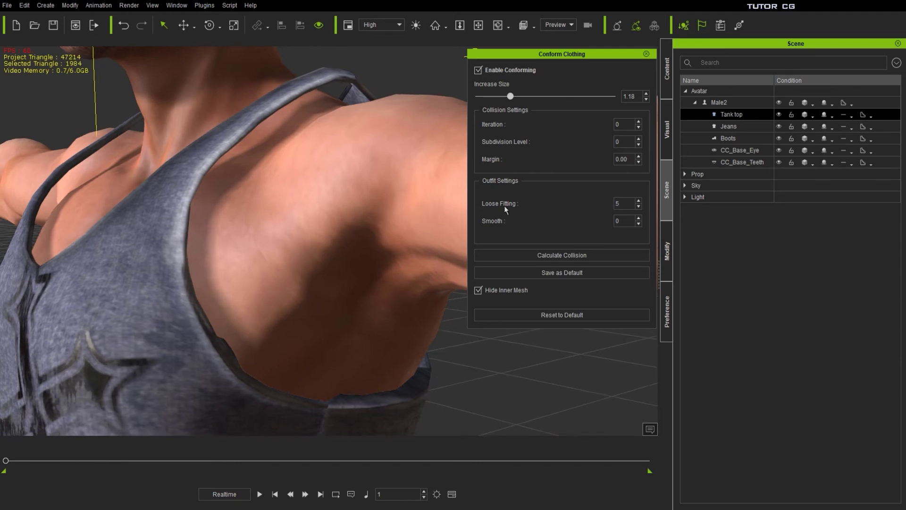
{"action": "scroll", "coordinate": [215, 225], "scroll_direction": "down", "scroll_amount": 5}
{"action": "middle_click_drag", "start_coordinate": [263, 222], "coordinate": [261, 171]}
{"action": "left_click", "coordinate": [511, 254]}
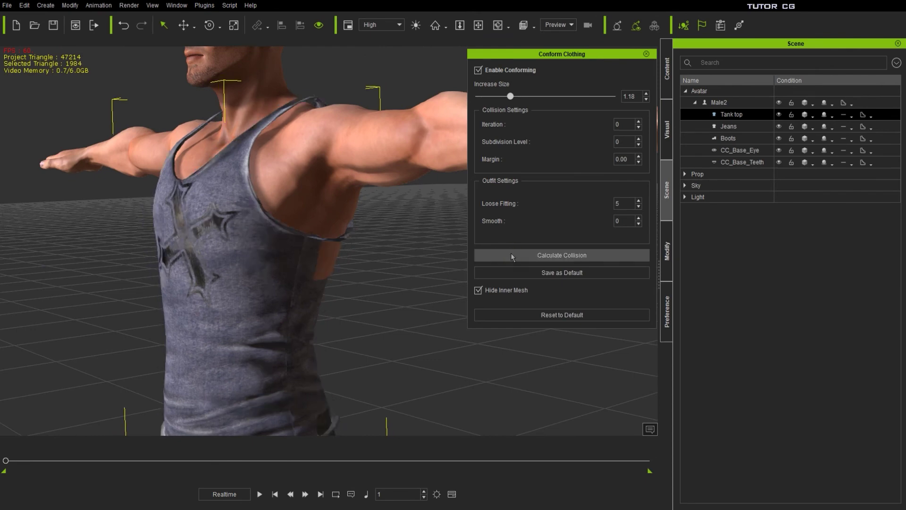
{"action": "right_click_drag", "start_coordinate": [321, 279], "coordinate": [339, 303]}
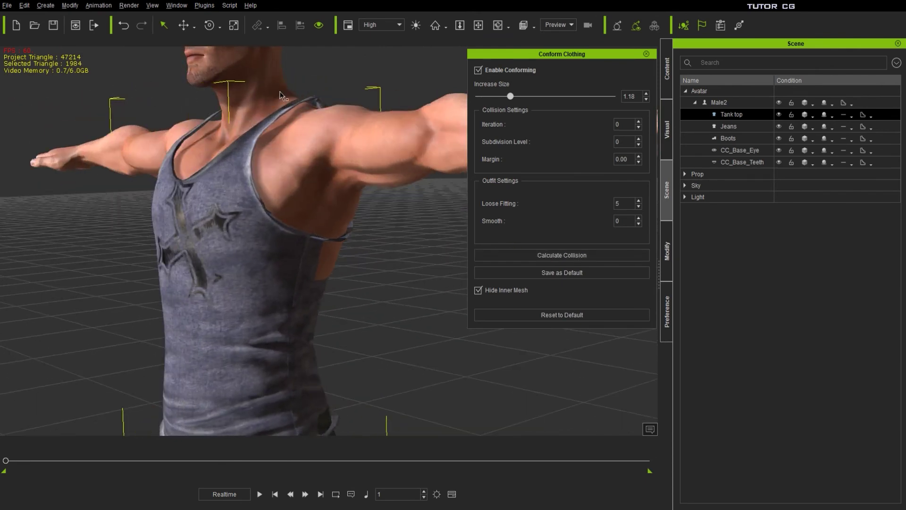
- Examine the tank top's armhole and the area below the underarm up close, including from inside the body
{"action": "right_click_drag", "start_coordinate": [282, 151], "coordinate": [0, 258]}
{"action": "right_click_drag", "start_coordinate": [214, 271], "coordinate": [210, 170]}
{"action": "scroll", "coordinate": [276, 190], "scroll_direction": "up", "scroll_amount": 5}
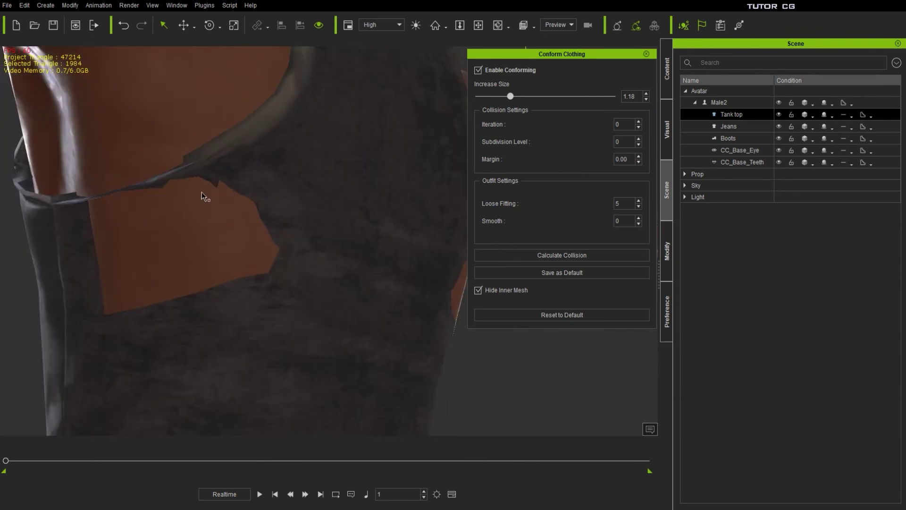
{"action": "scroll", "coordinate": [413, 324], "scroll_direction": "down", "scroll_amount": 3}
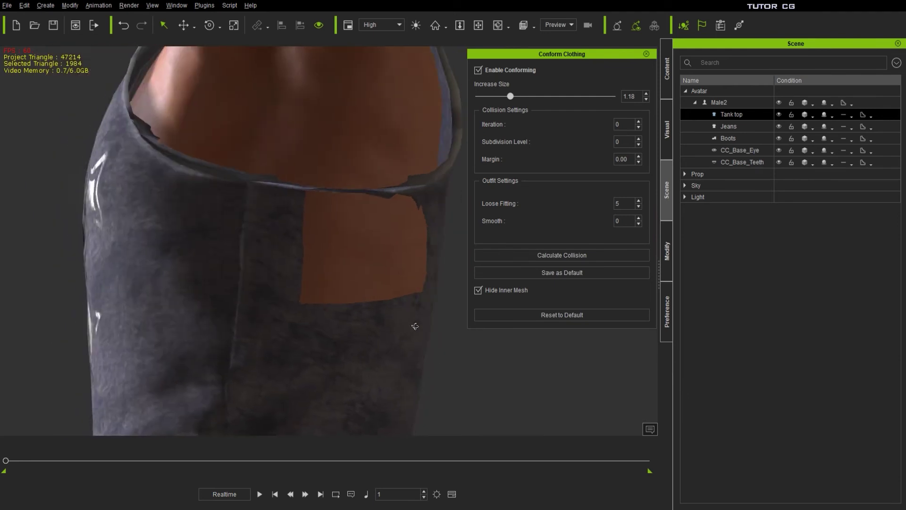
{"action": "right_click_drag", "start_coordinate": [413, 324], "coordinate": [298, 189]}
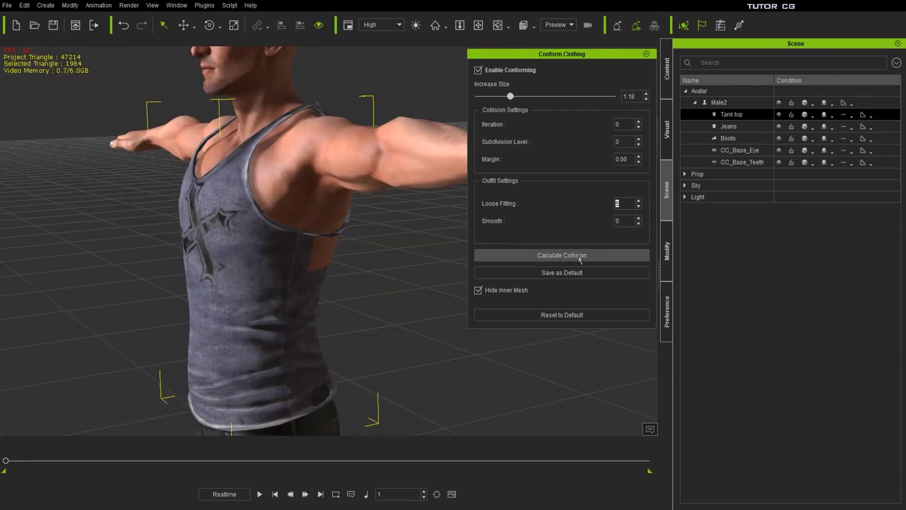
- Try calculating the collision repeatedly with Loose Fitting at 5, and view the tank top from the front and side
{"action": "left_click", "coordinate": [580, 259]}
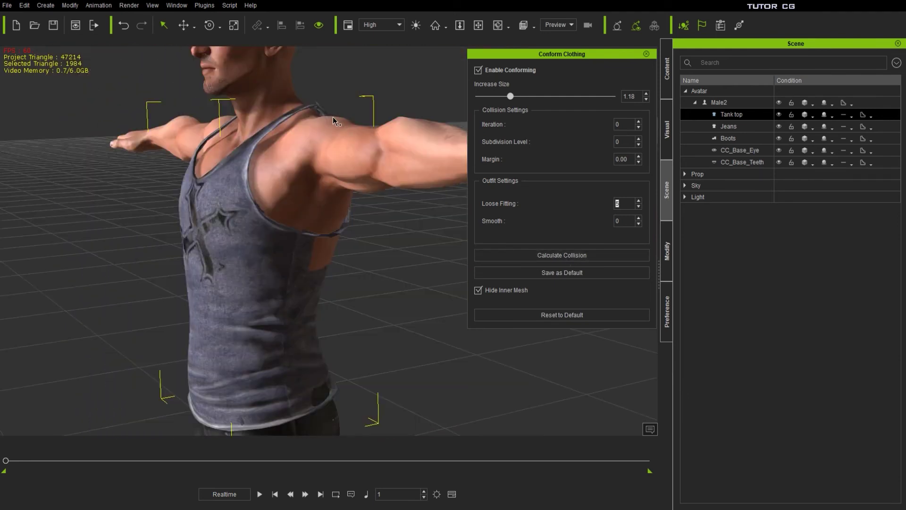
{"action": "left_click", "coordinate": [564, 255]}
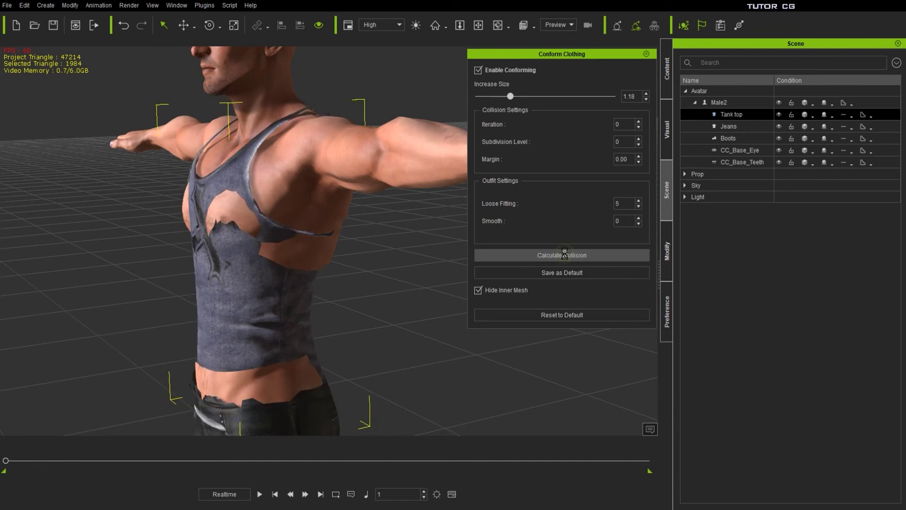
{"action": "left_click", "coordinate": [564, 254]}
{"action": "left_click", "coordinate": [565, 254]}
{"action": "left_click", "coordinate": [566, 257]}
{"action": "left_click", "coordinate": [567, 256]}
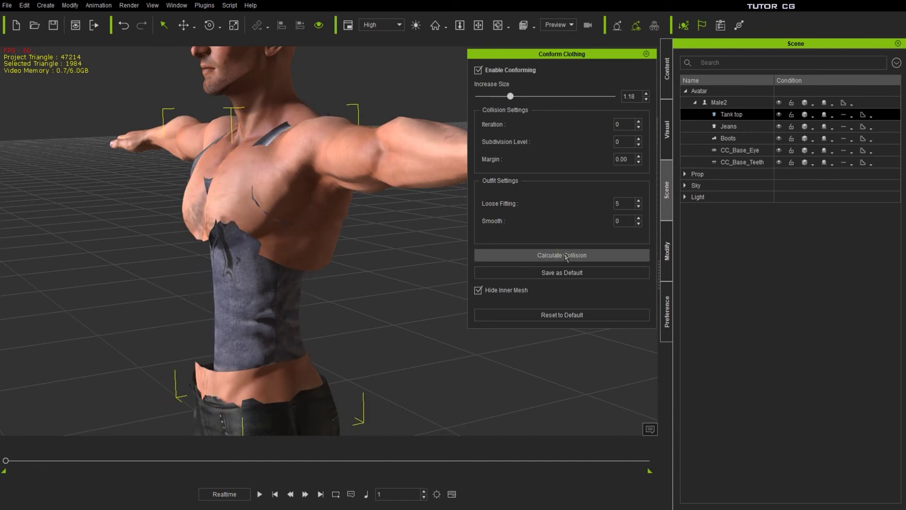
{"action": "left_click", "coordinate": [567, 257]}
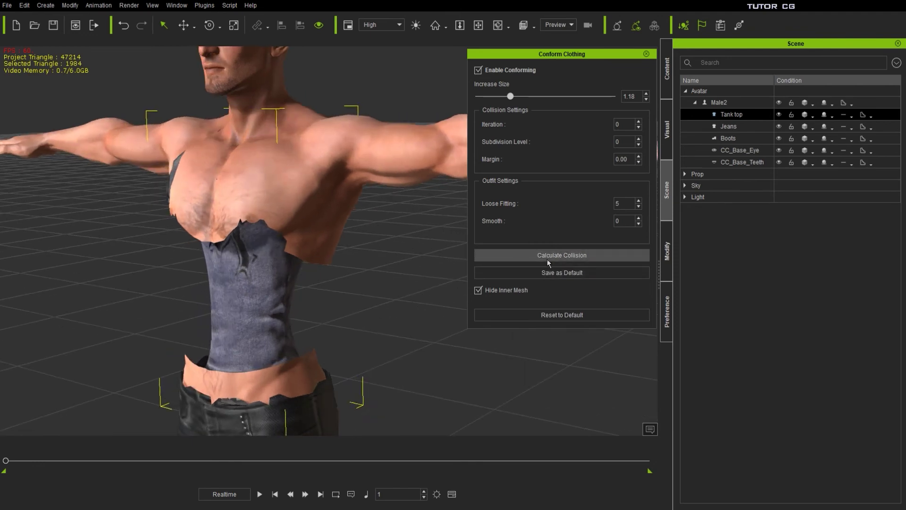
{"action": "right_click_drag", "start_coordinate": [271, 254], "coordinate": [167, 237]}
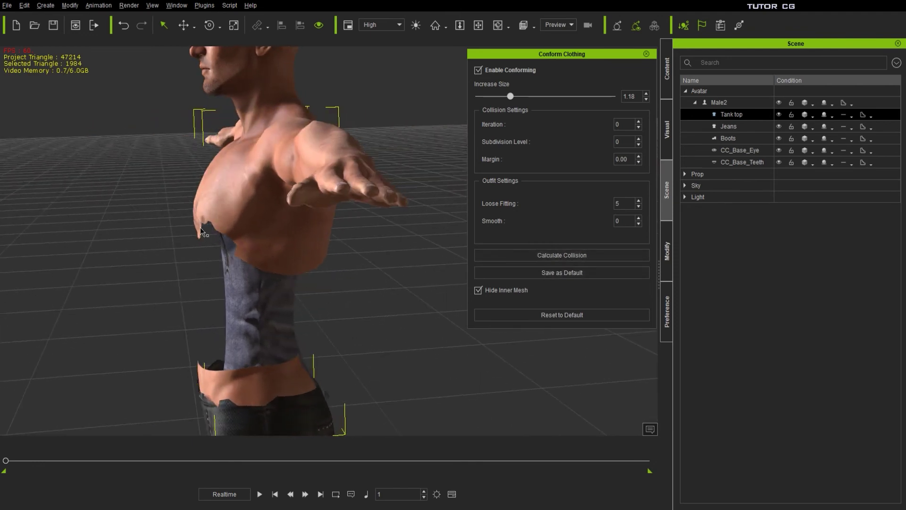
{"action": "right_click_drag", "start_coordinate": [236, 242], "coordinate": [321, 173]}
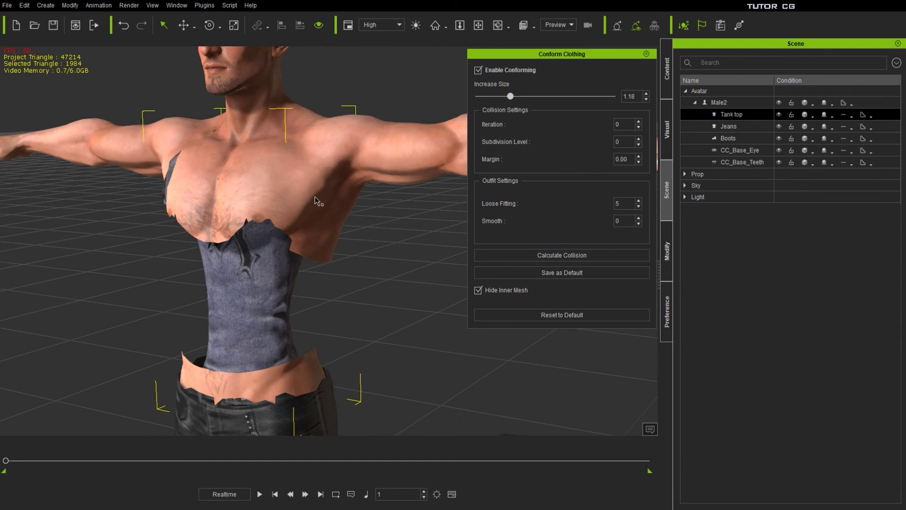
- Undo the repeated collision calculations made with the loose fitting setting
{"action": "key", "text": "ctrl+z"}
{"action": "key", "text": "ctrl+z"}
{"action": "key", "text": "ctrl+z"}
- Set Loose Fitting to 0 and Smooth to 5, and calculate the tank top's collision three times
{"action": "double_click", "coordinate": [623, 204]}
{"action": "type", "text": "0"}
{"action": "key", "text": "Tab"}
{"action": "type", "text": "5"}
{"action": "left_click", "coordinate": [562, 255]}
{"action": "right_click_drag", "start_coordinate": [309, 254], "coordinate": [242, 245]}
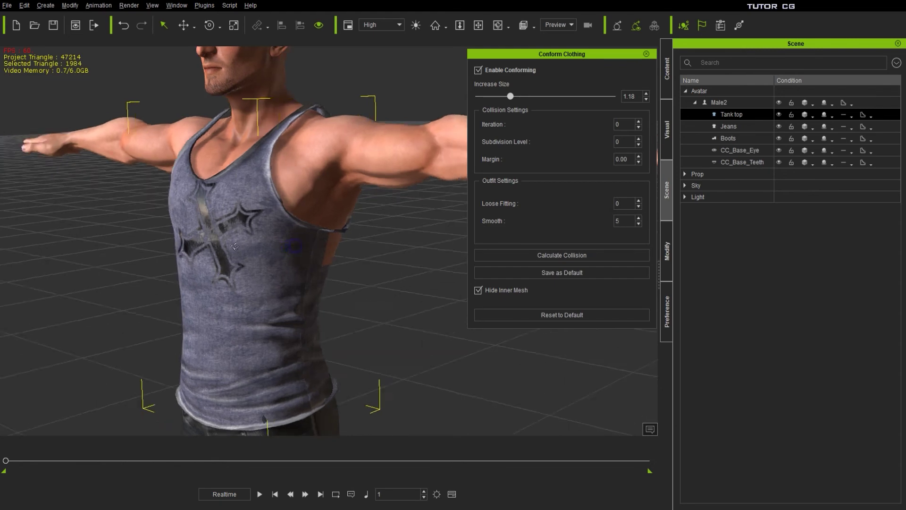
{"action": "left_click", "coordinate": [568, 257]}
{"action": "left_click", "coordinate": [569, 257]}
{"action": "right_click_drag", "start_coordinate": [279, 250], "coordinate": [269, 235]}
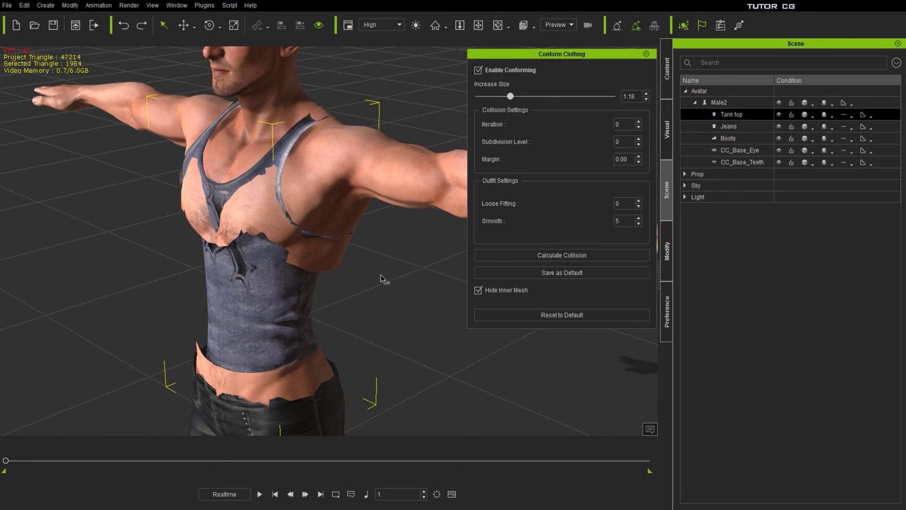
- Undo the smoothing collision calculations and set Smooth to 0
{"action": "key", "text": "ctrl+z"}
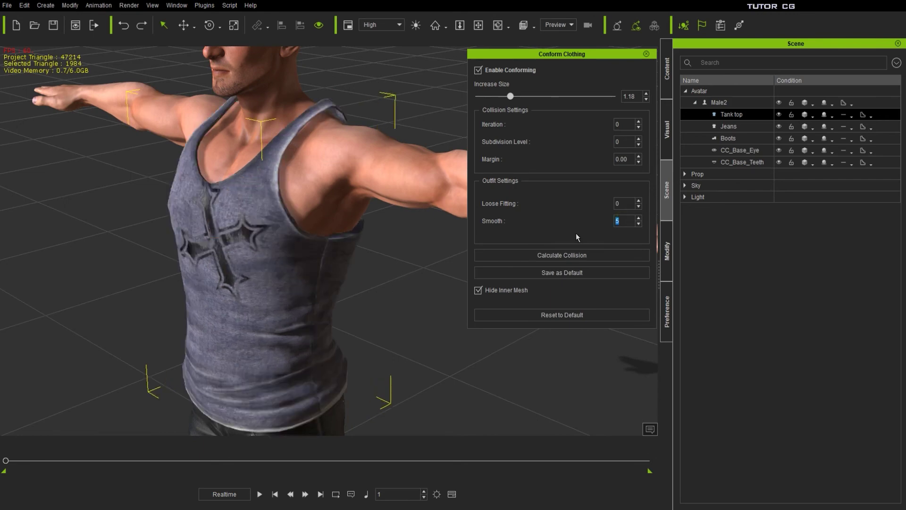
{"action": "type", "text": "0"}
- Set the tank top's collision Iteration to 2 and view the chest from another angle
{"action": "left_click", "coordinate": [638, 128]}
{"action": "left_click", "coordinate": [638, 128]}
{"action": "left_click", "coordinate": [639, 122]}
{"action": "left_click", "coordinate": [639, 122]}
{"action": "right_click_drag", "start_coordinate": [253, 234], "coordinate": [308, 243]}
{"action": "middle_click_drag", "start_coordinate": [295, 224], "coordinate": [304, 254]}
- Set the tank top's Subdivision Level to 3 and the collision Margin to 0.10
{"action": "left_click", "coordinate": [639, 139]}
{"action": "left_click", "coordinate": [639, 138]}
{"action": "left_click", "coordinate": [639, 139]}
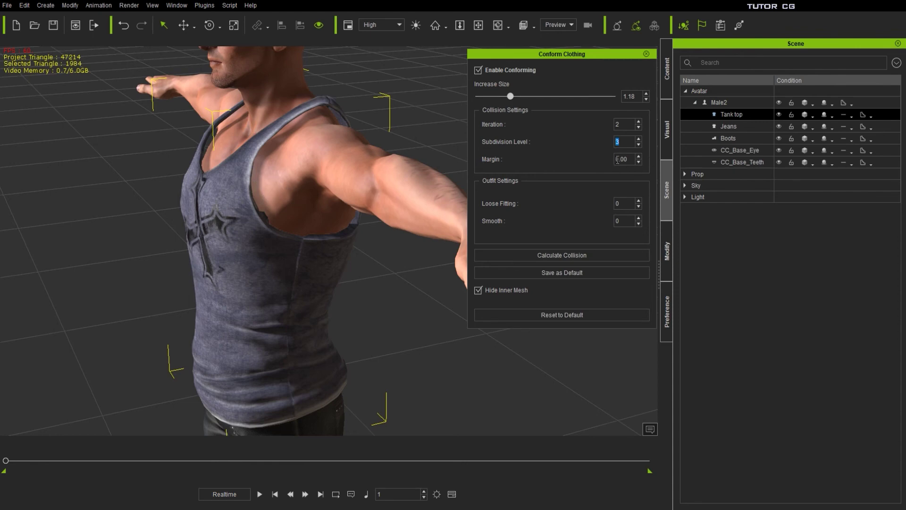
{"action": "left_click_drag", "start_coordinate": [620, 159], "coordinate": [623, 159]}
{"action": "type", "text": "1"}
{"action": "left_click_drag", "start_coordinate": [240, 216], "coordinate": [302, 283], "text": "alt"}
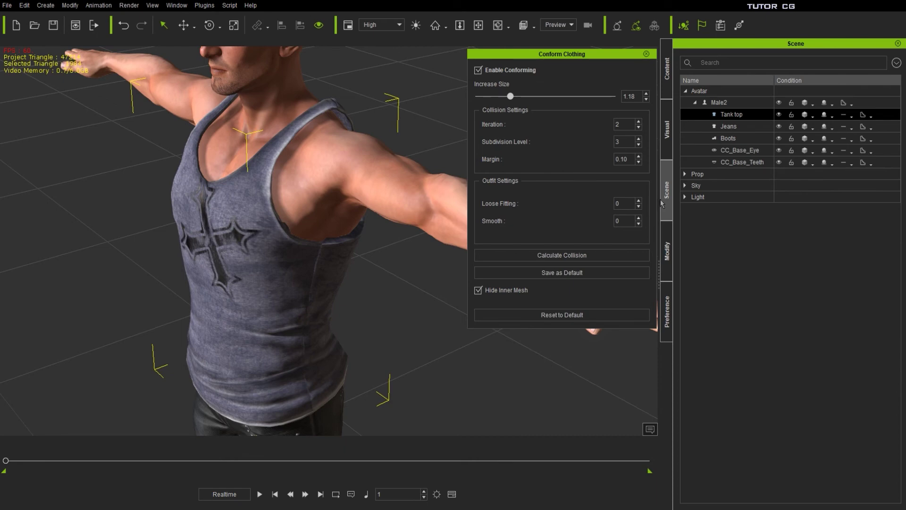
- Set Loose Fitting and Smooth to 2 each, and calculate the tank top's collision twice
{"action": "left_click", "coordinate": [638, 201]}
{"action": "left_click", "coordinate": [639, 201]}
{"action": "left_click", "coordinate": [638, 219]}
{"action": "left_click", "coordinate": [639, 218]}
{"action": "left_click", "coordinate": [544, 252]}
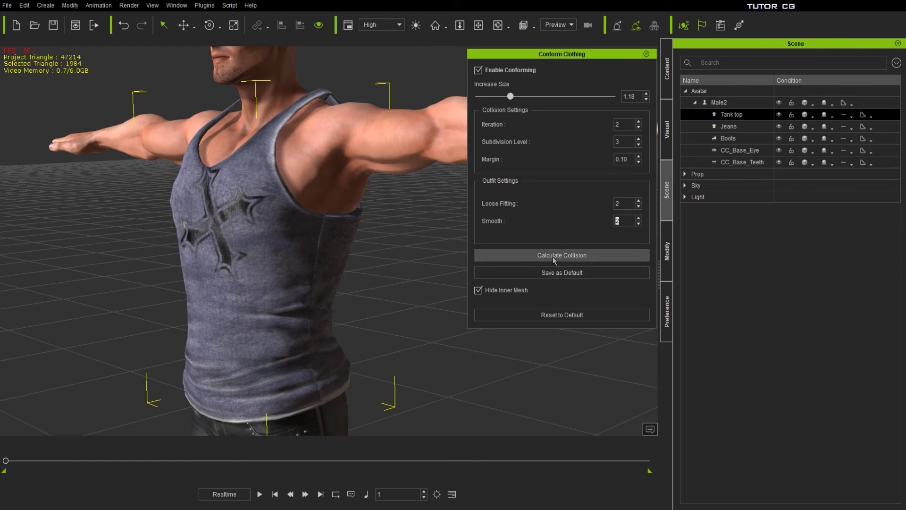
{"action": "left_click", "coordinate": [553, 257]}
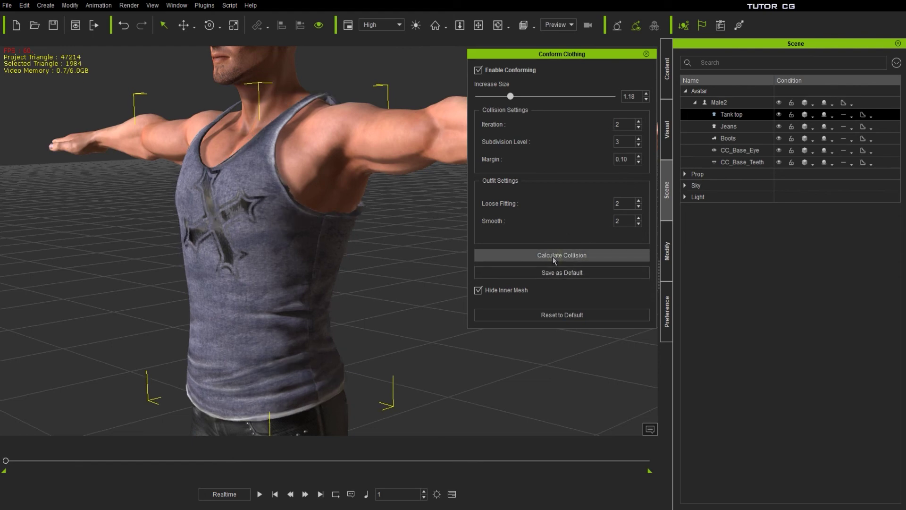
- Calculate the tank top's collision three more times and inspect the fit around the neckline and shoulder straps
{"action": "middle_click_drag", "start_coordinate": [332, 219], "coordinate": [308, 218]}
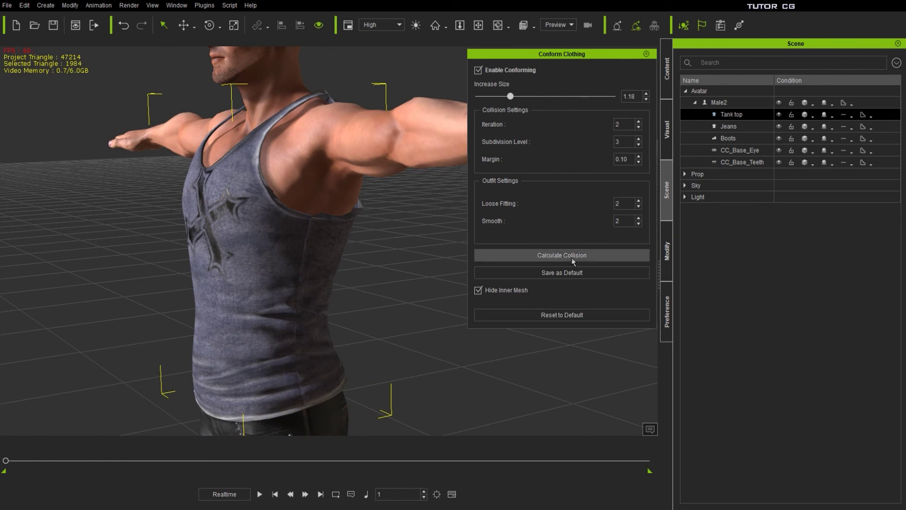
{"action": "left_click", "coordinate": [534, 257]}
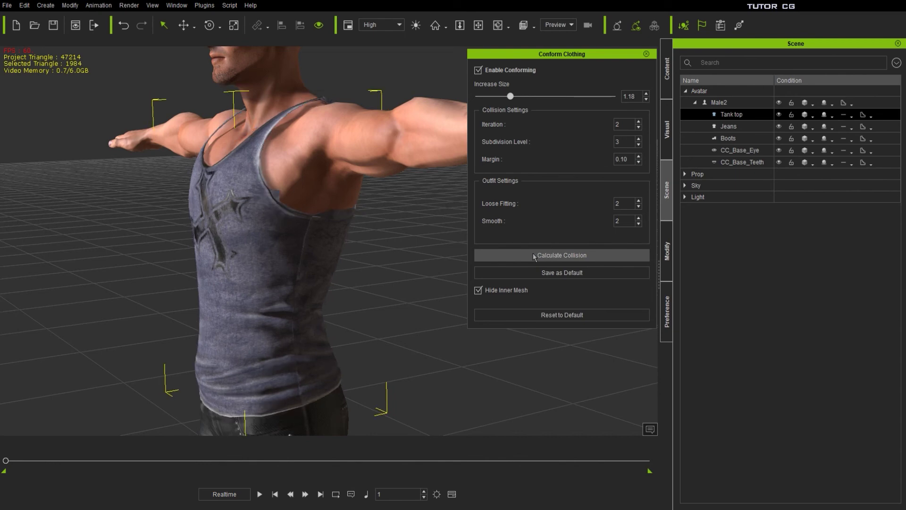
{"action": "left_click", "coordinate": [534, 256]}
{"action": "left_click", "coordinate": [534, 256]}
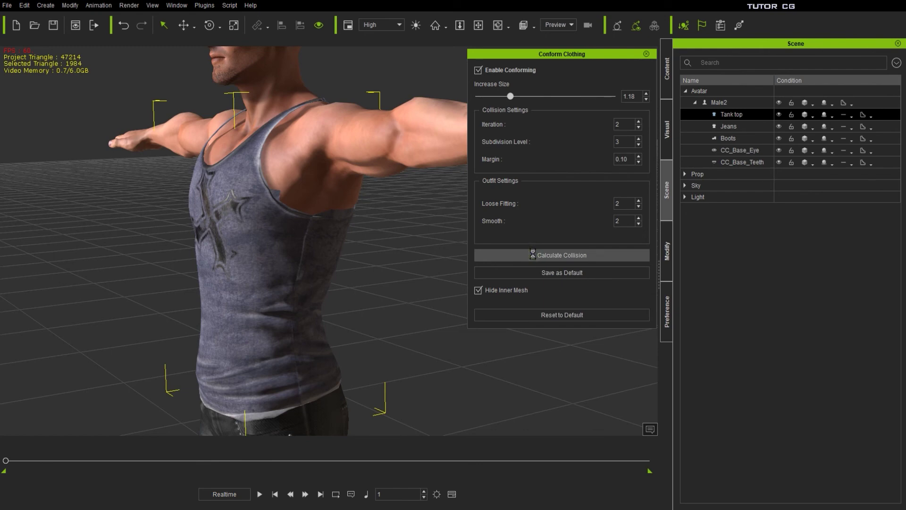
{"action": "right_click_drag", "start_coordinate": [331, 295], "coordinate": [294, 218]}
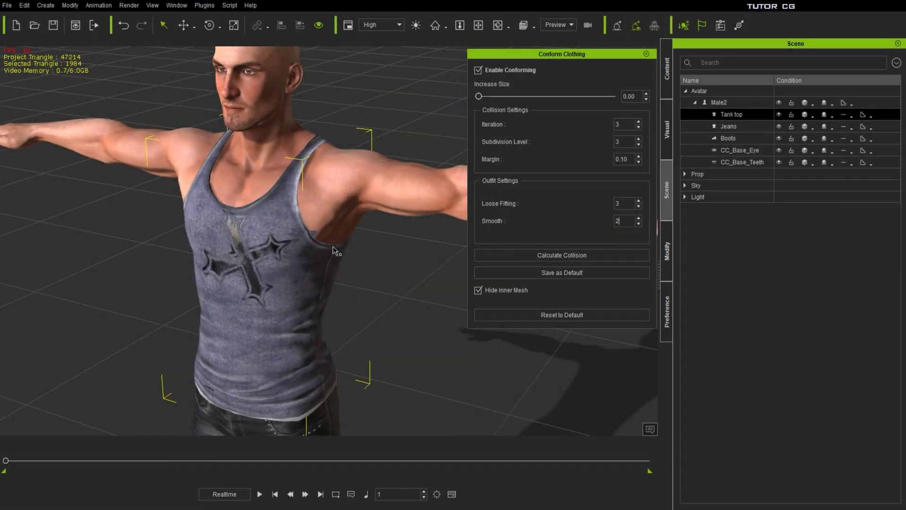
{"action": "mouse_move", "coordinate": [314, 252]}
{"action": "right_mouse_down"}
{"action": "mouse_move", "coordinate": [286, 340]}
{"action": "mouse_move", "coordinate": [316, 268]}
{"action": "right_mouse_up"}
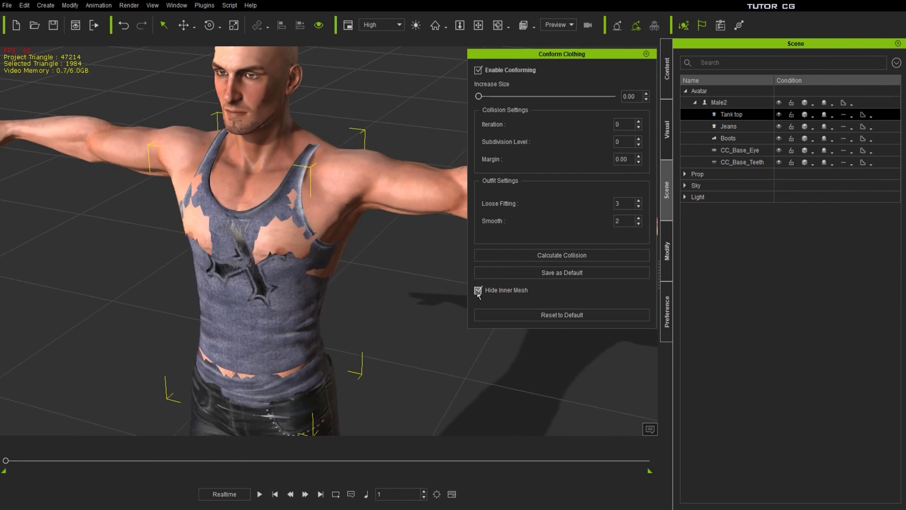
- Toggle Hide Inner Mesh off and back on twice for the tank top, comparing the torso from several angles
{"action": "left_click", "coordinate": [479, 291]}
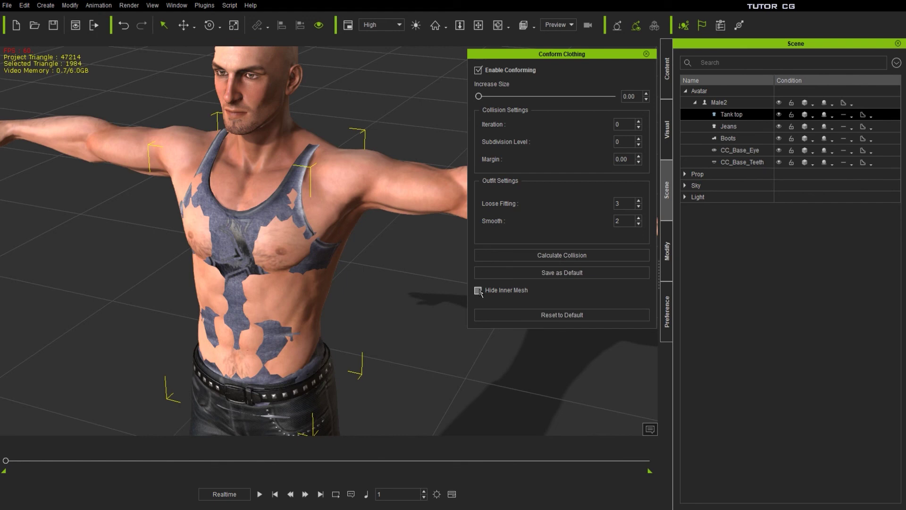
{"action": "left_click", "coordinate": [478, 290]}
{"action": "scroll", "coordinate": [283, 273], "scroll_direction": "down", "scroll_amount": 4}
{"action": "scroll", "coordinate": [283, 273], "scroll_direction": "up", "scroll_amount": 6}
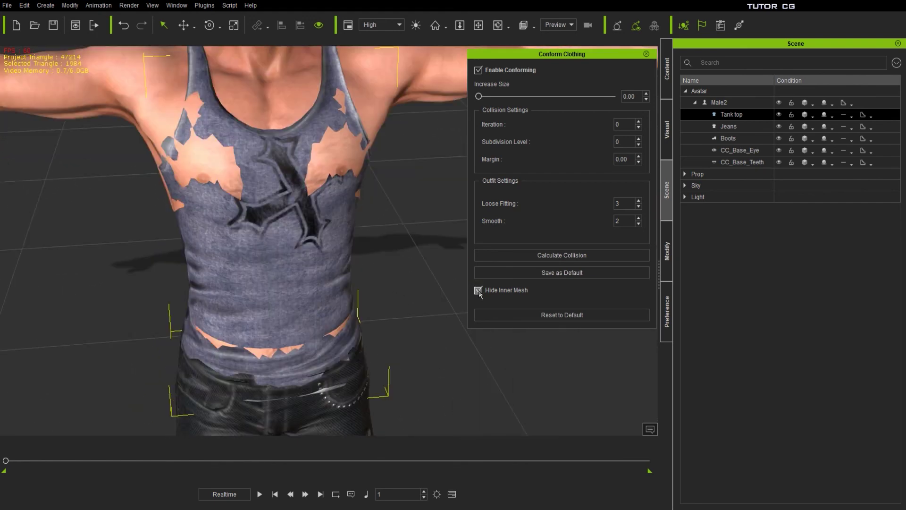
{"action": "left_click", "coordinate": [478, 290]}
{"action": "right_click_drag", "start_coordinate": [299, 243], "coordinate": [386, 226]}
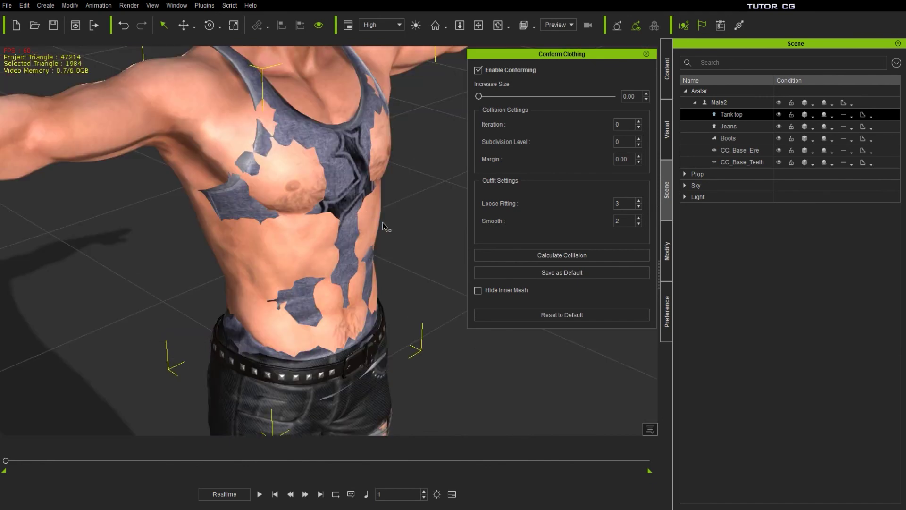
{"action": "left_click", "coordinate": [478, 290]}
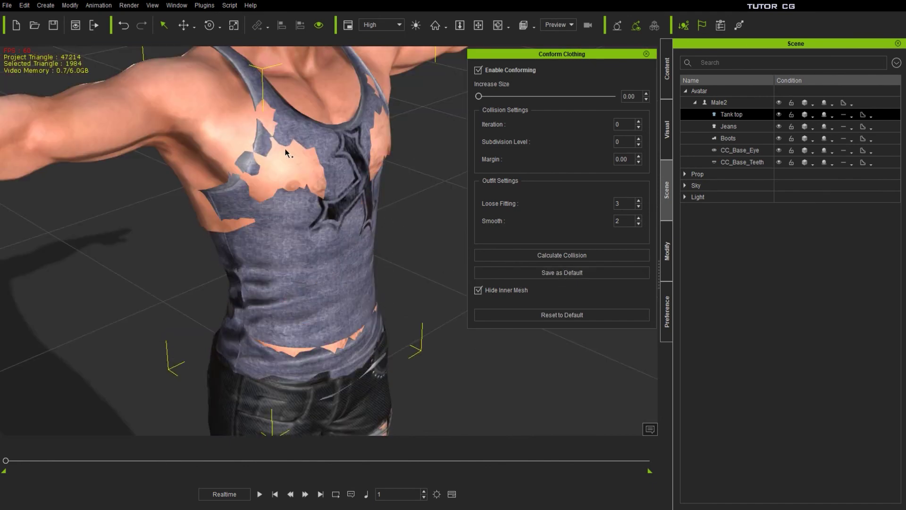
{"action": "right_click_drag", "start_coordinate": [361, 220], "coordinate": [48, 215]}
{"action": "right_click_drag", "start_coordinate": [386, 239], "coordinate": [335, 149]}
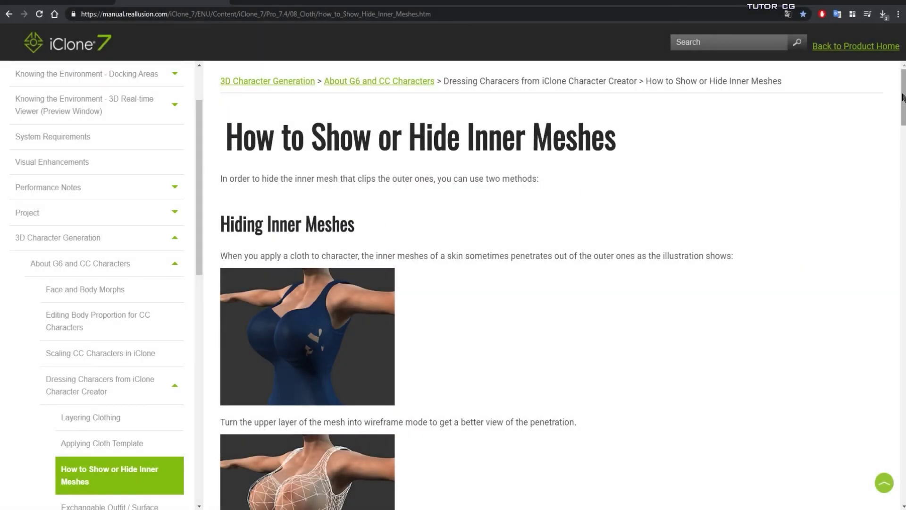
- Switch to the web browser and translate the iClone manual page "How to Show or Hide Inner Meshes" into Russian
{"action": "left_click_drag", "start_coordinate": [902, 94], "coordinate": [902, 96]}
{"action": "right_click", "coordinate": [653, 133]}
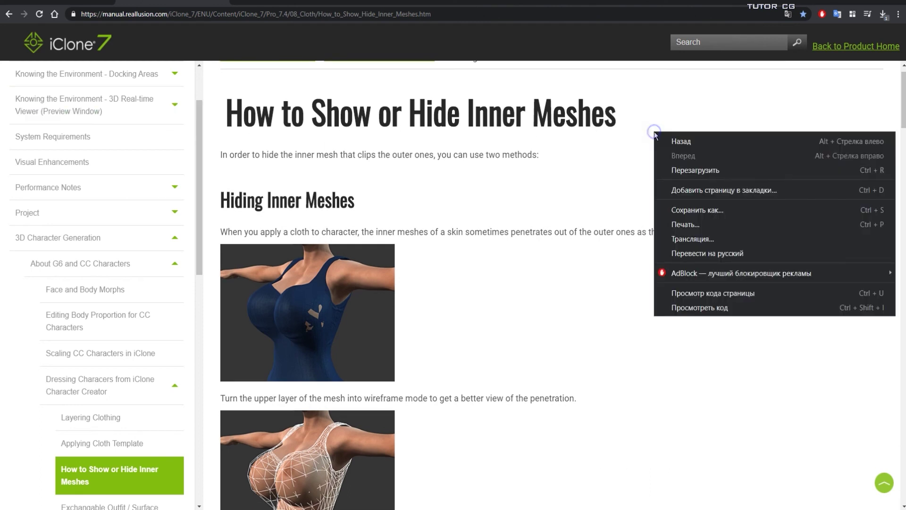
{"action": "left_click", "coordinate": [696, 253]}
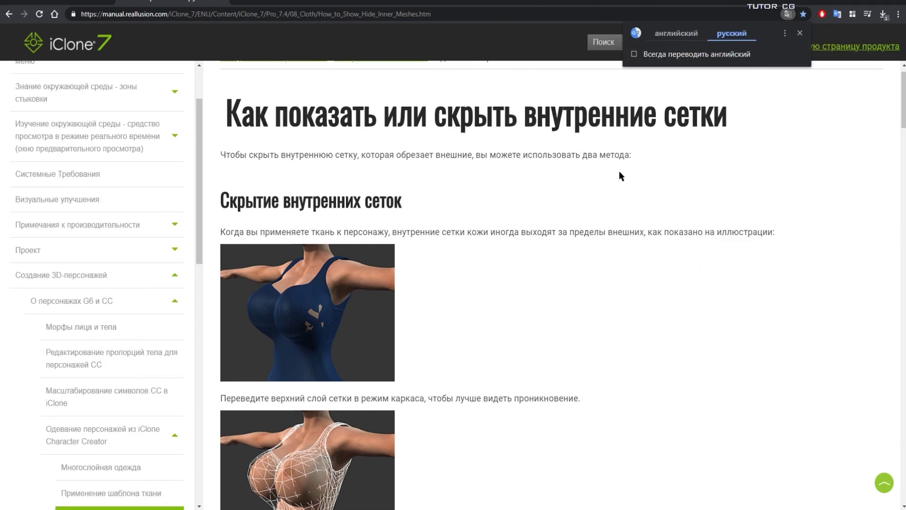
{"action": "left_click", "coordinate": [730, 114]}
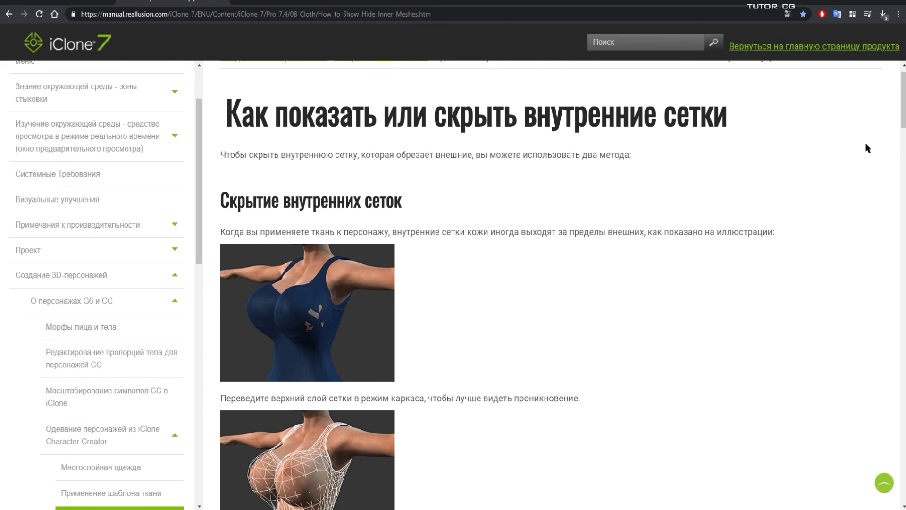
- Read the manual's instructions for activating Hide Inner Mesh in Conform Clothing, highlighting the option's name in step 3
{"action": "left_click_drag", "start_coordinate": [901, 104], "coordinate": [890, 217]}
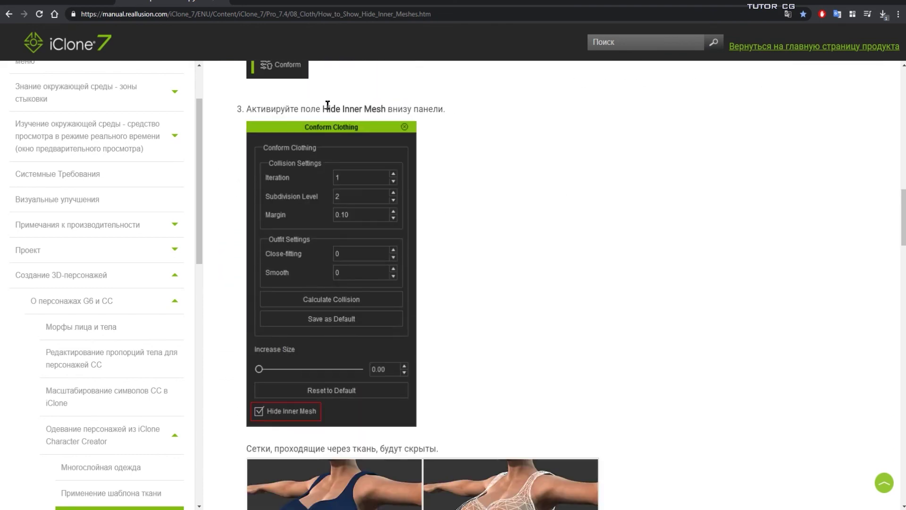
{"action": "left_click_drag", "start_coordinate": [322, 109], "coordinate": [385, 110]}
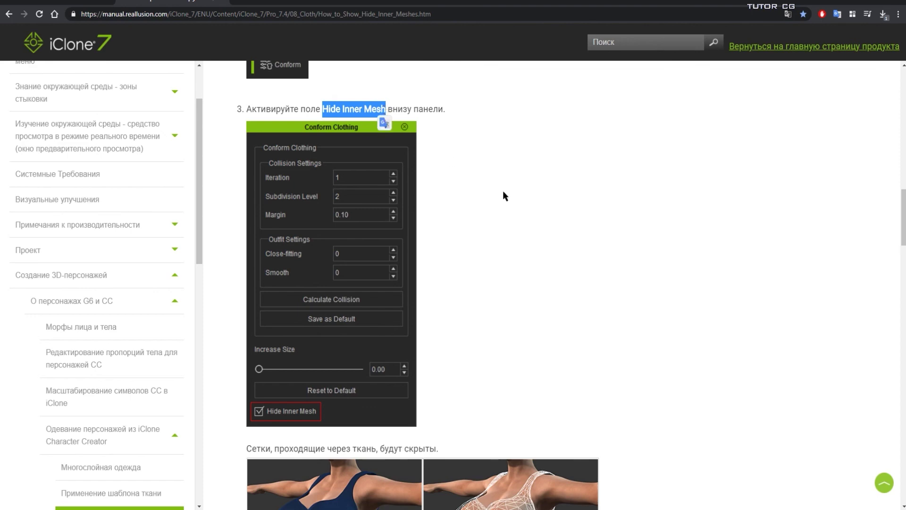
{"action": "scroll", "coordinate": [465, 269], "scroll_direction": "down", "scroll_amount": 6}
{"action": "scroll", "coordinate": [463, 274], "scroll_direction": "up", "scroll_amount": 1}
{"action": "scroll", "coordinate": [463, 277], "scroll_direction": "up", "scroll_amount": 2}
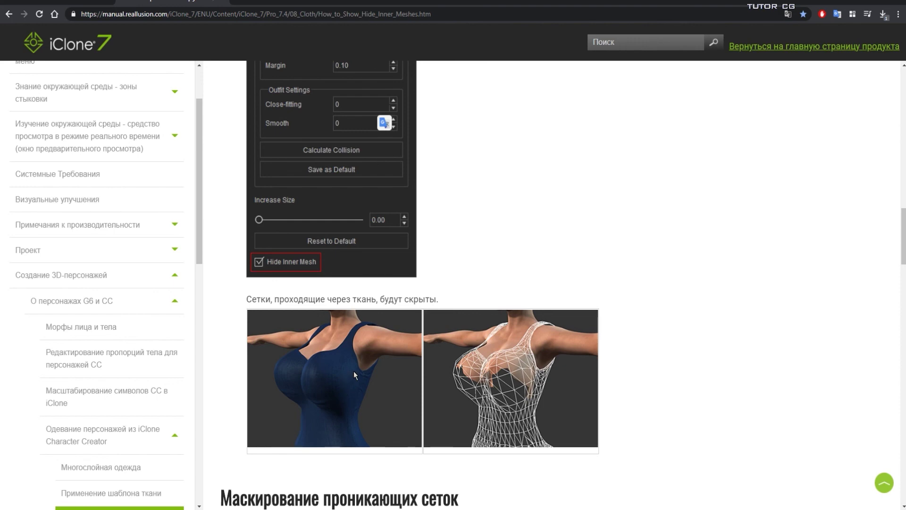
- Examine the manual's section on getting a UV reference map of Skin_Body for editing the mask texture
{"action": "scroll", "coordinate": [354, 373], "scroll_direction": "down", "scroll_amount": 12}
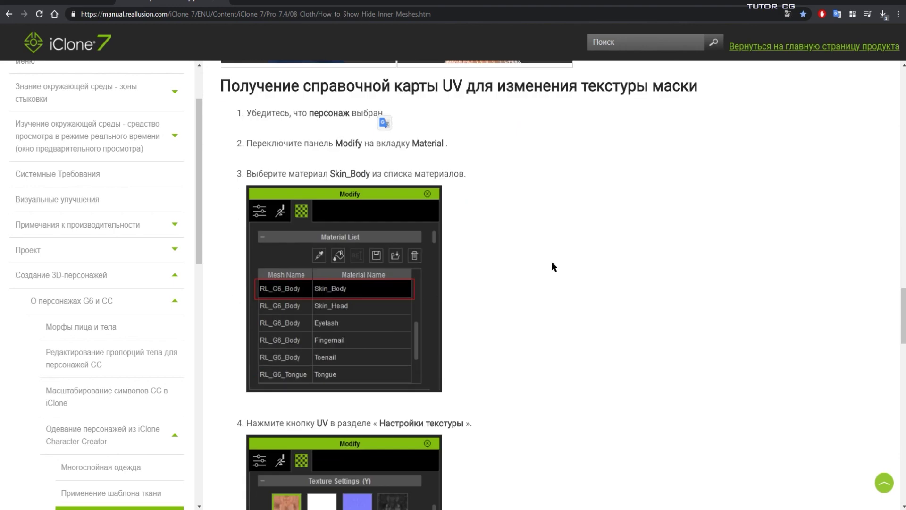
{"action": "scroll", "coordinate": [338, 427], "scroll_direction": "down", "scroll_amount": 8}
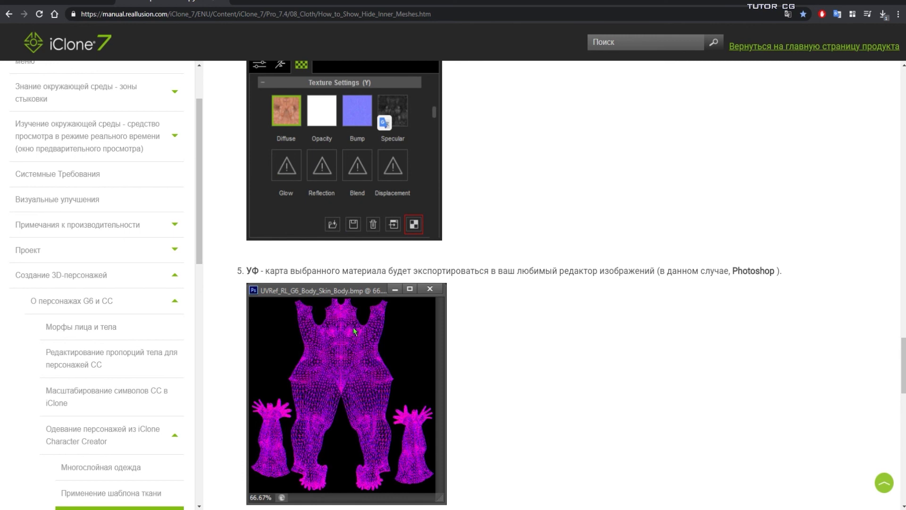
{"action": "scroll", "coordinate": [496, 297], "scroll_direction": "down", "scroll_amount": 2}
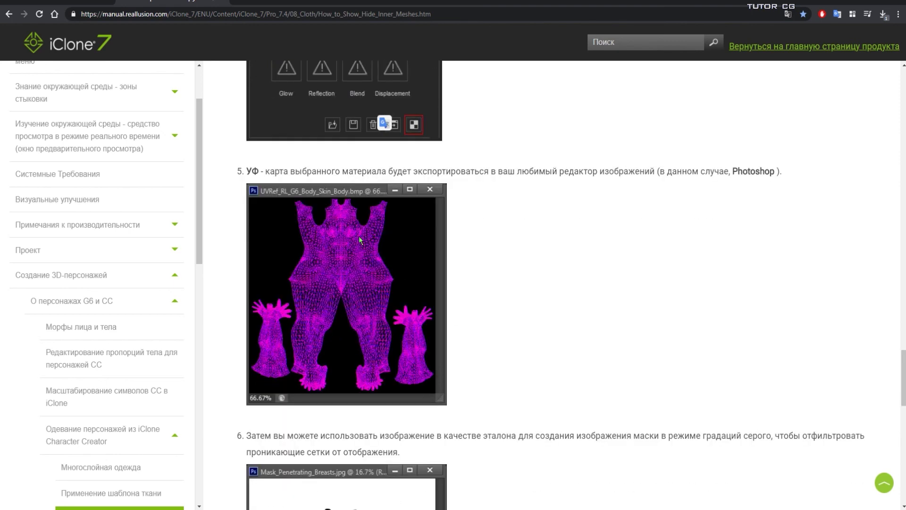
{"action": "scroll", "coordinate": [626, 267], "scroll_direction": "up", "scroll_amount": 10}
{"action": "scroll", "coordinate": [506, 263], "scroll_direction": "down", "scroll_amount": 9}
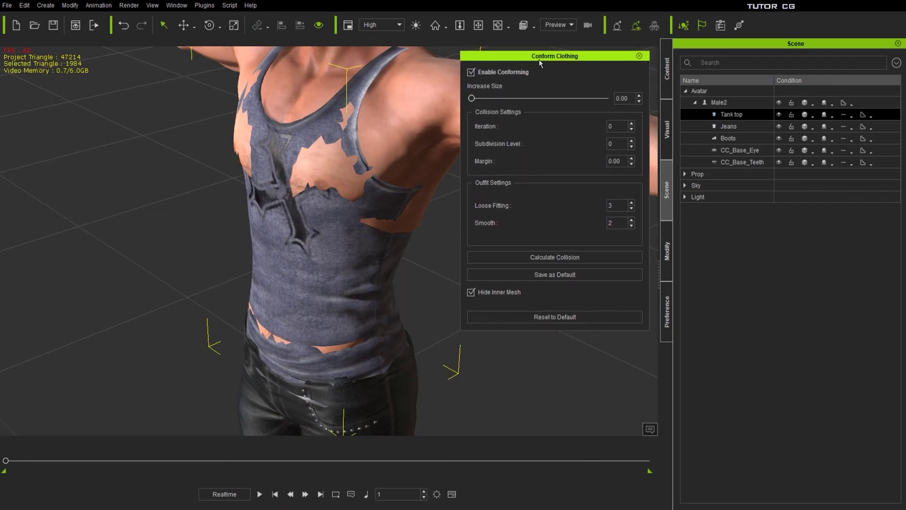
- Switch back to iClone, replace the Conform Clothing window with the Constraint Manager, and deselect the tank top
{"action": "left_click", "coordinate": [640, 57]}
{"action": "left_click", "coordinate": [70, 5]}
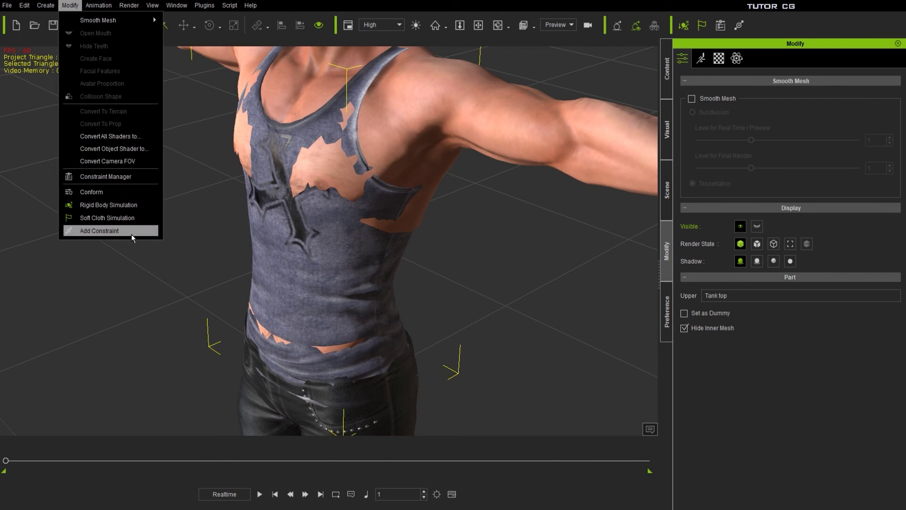
{"action": "left_click", "coordinate": [128, 177]}
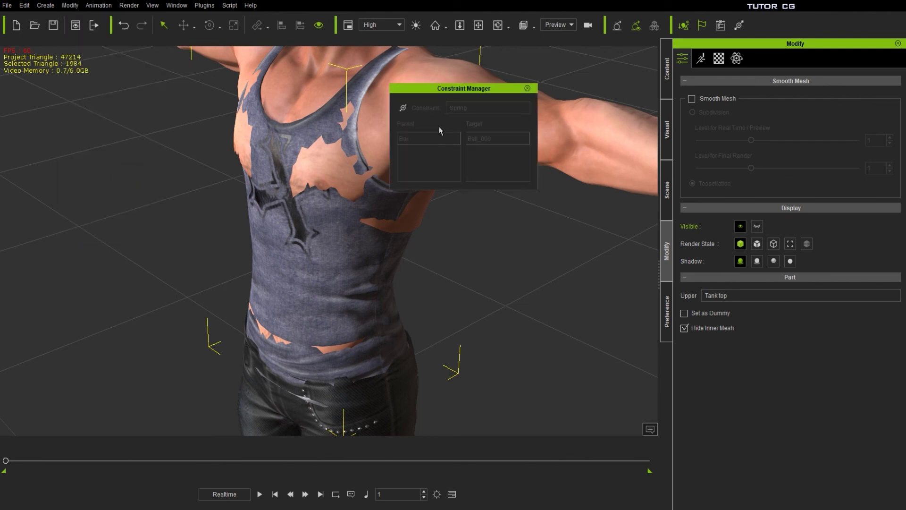
{"action": "left_click", "coordinate": [70, 6]}
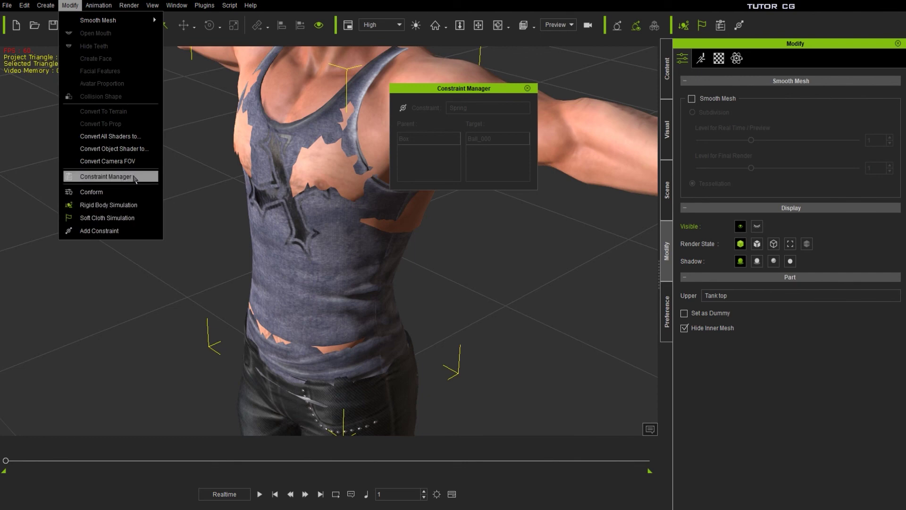
{"action": "left_click", "coordinate": [129, 230]}
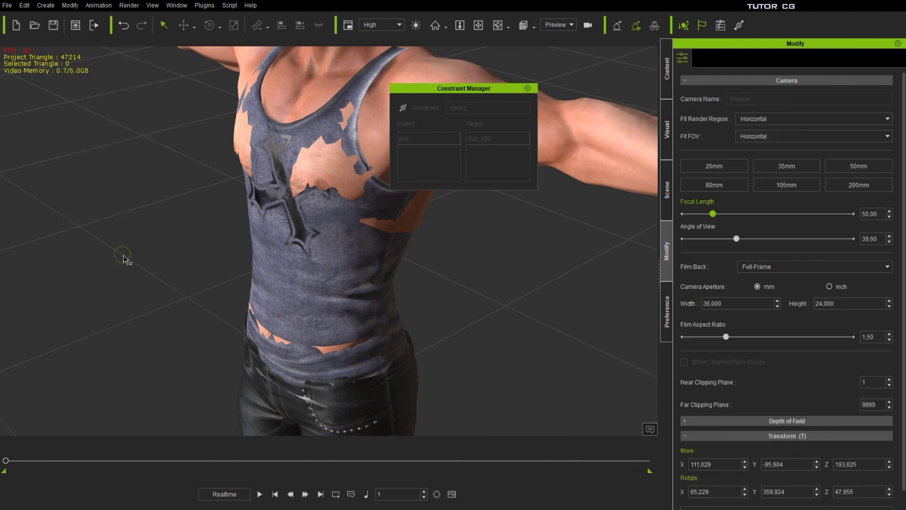